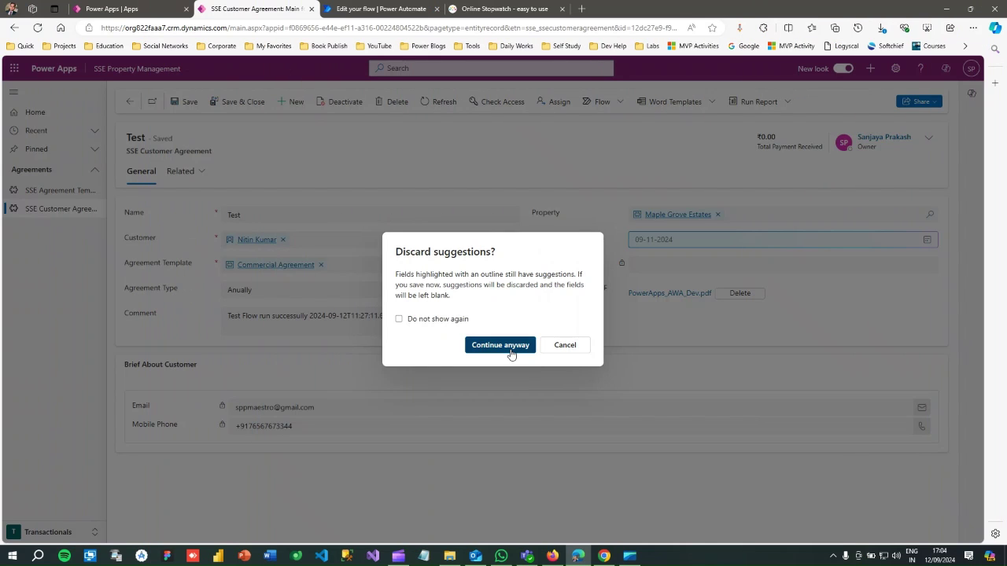
# Step: Discard the pending suggestions and return to the Active SSE Customer Agreements list
pyautogui.click(512, 348)
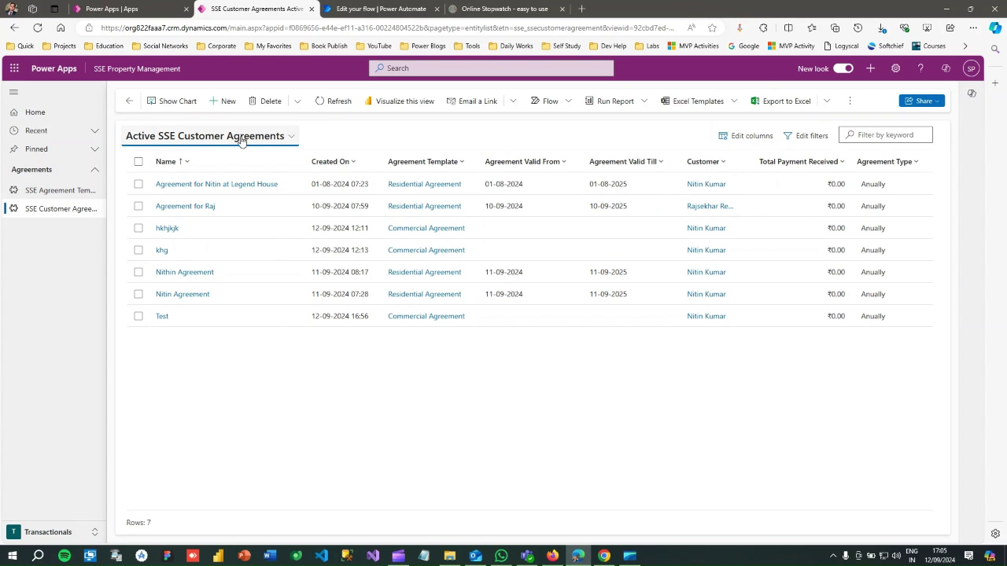
# Step: Start a new agreement named Test with the chosen customer and the Commercial Agreement template
pyautogui.click(226, 103)
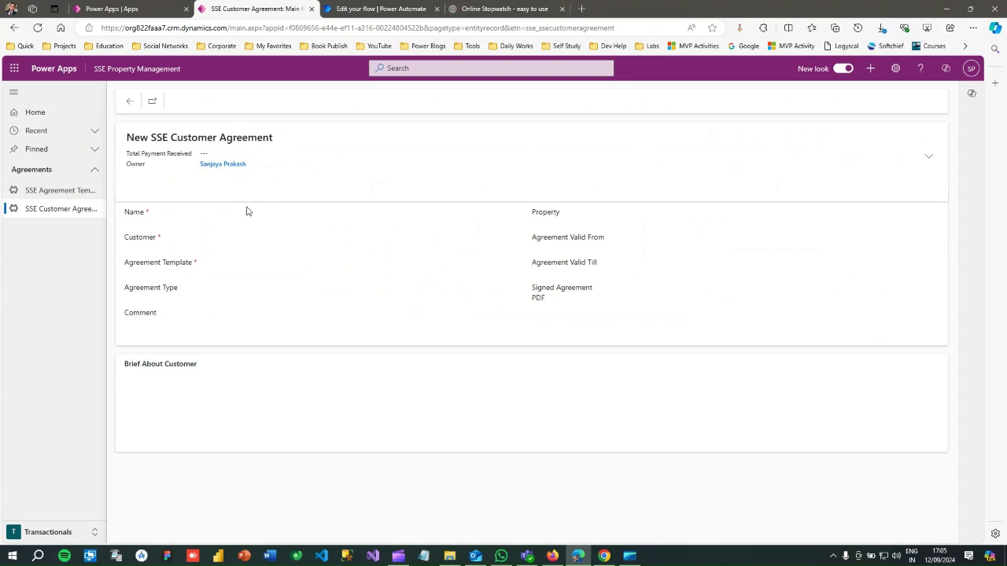
pyautogui.click(317, 213)
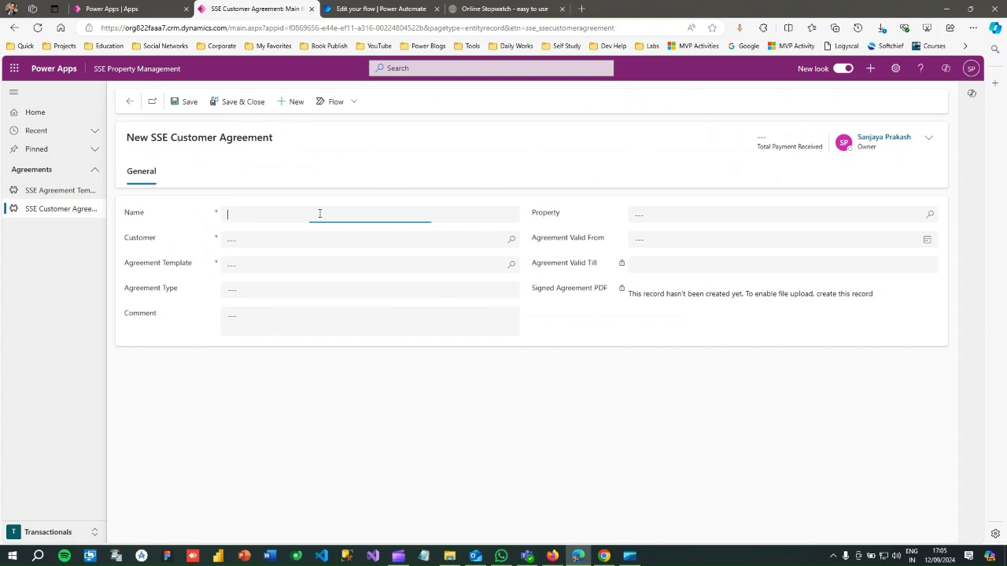
pyautogui.write('Test')
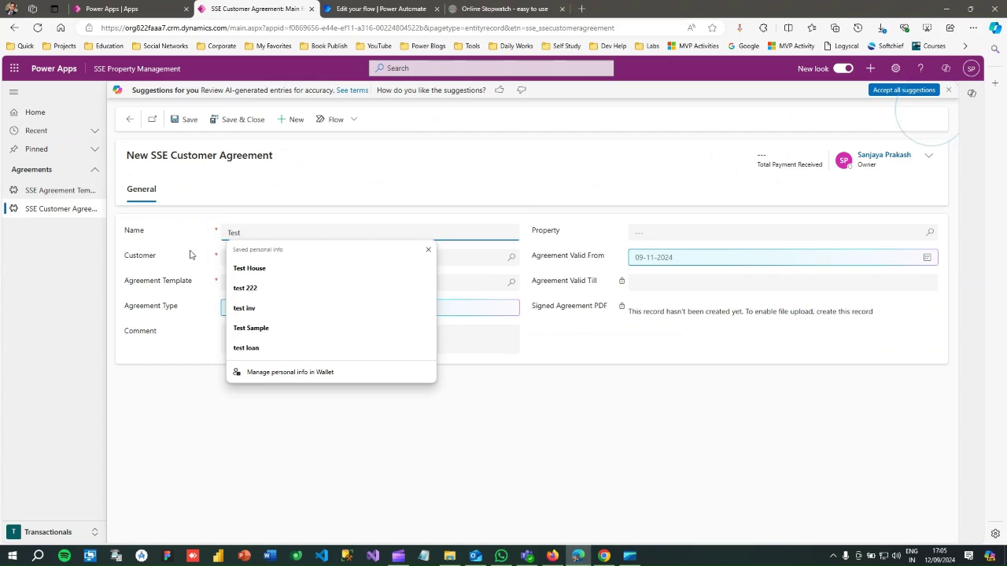
pyautogui.click(213, 243)
pyautogui.click(234, 257)
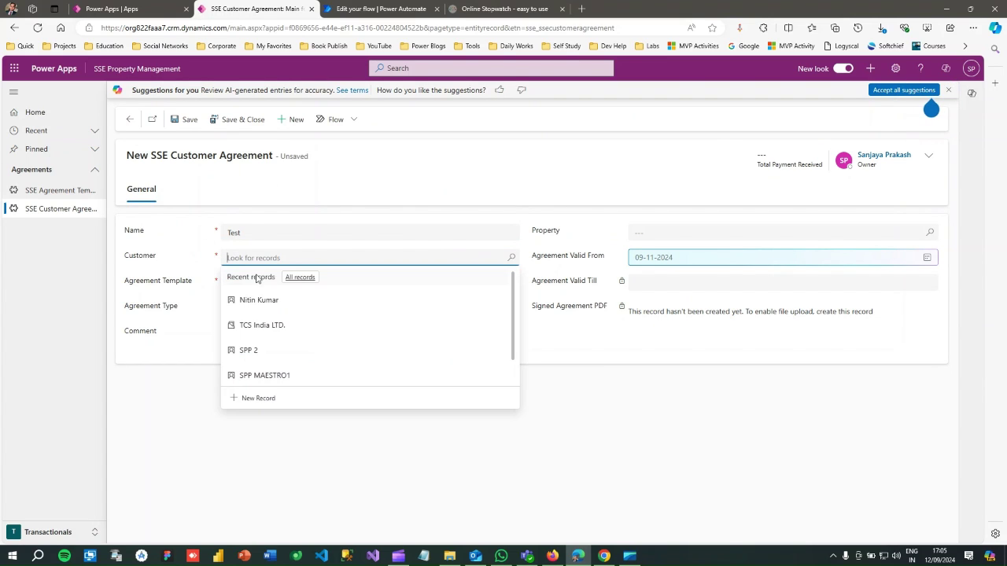
pyautogui.click(252, 299)
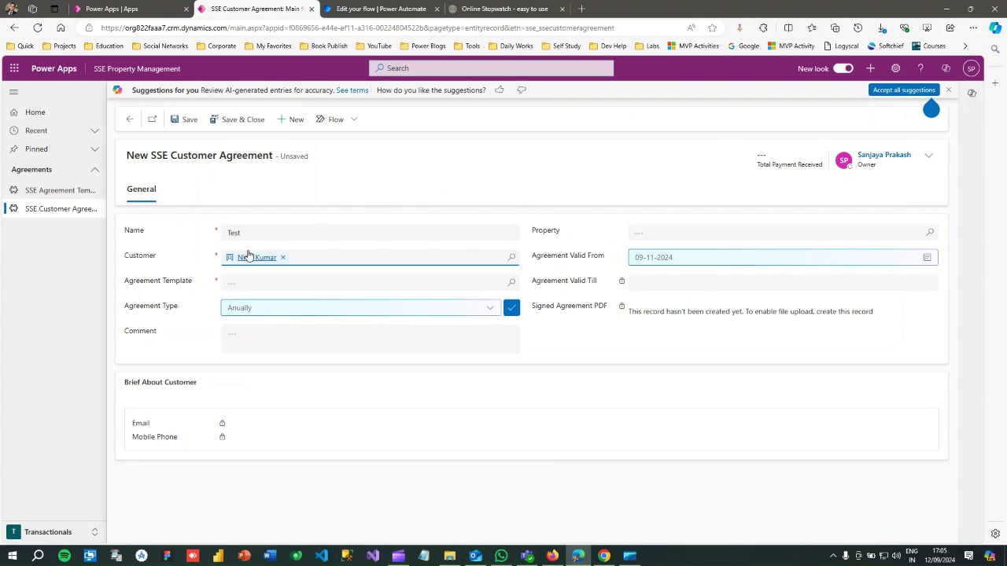
pyautogui.click(240, 284)
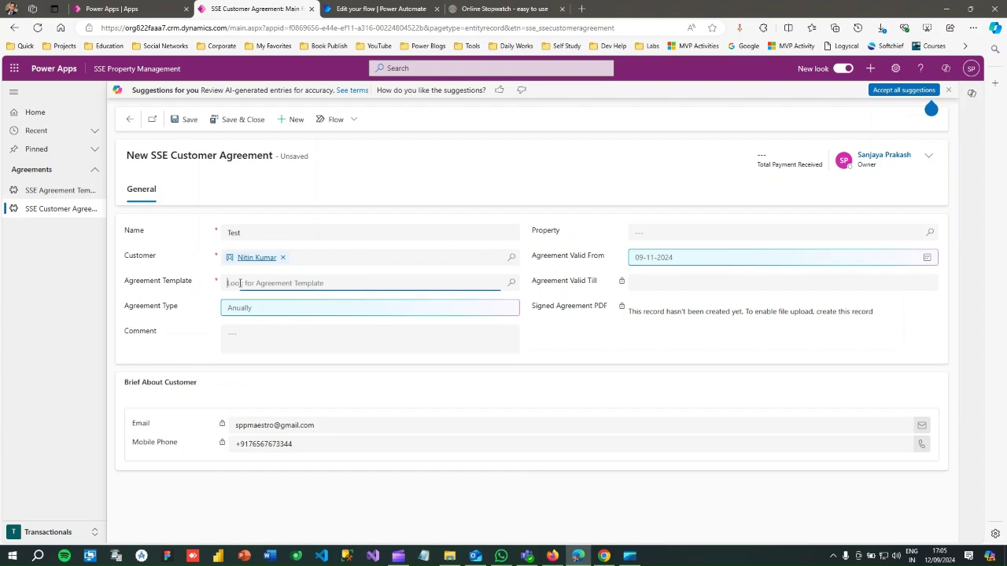
pyautogui.click(253, 325)
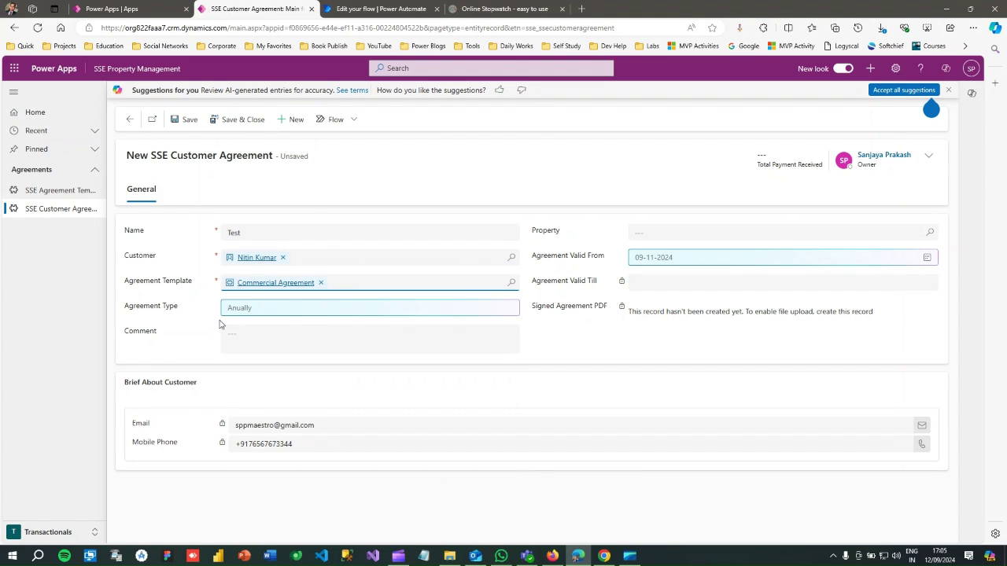
# Step: Set type Anually, property Maple Grove Estates, start date 09-11-2024, and save the record
pyautogui.click(263, 307)
pyautogui.click(257, 334)
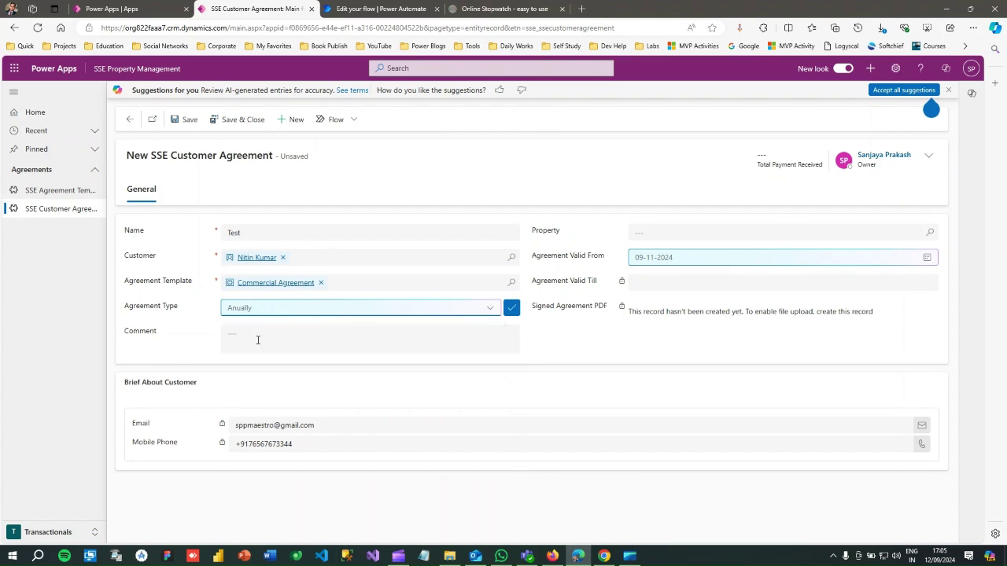
pyautogui.click(660, 232)
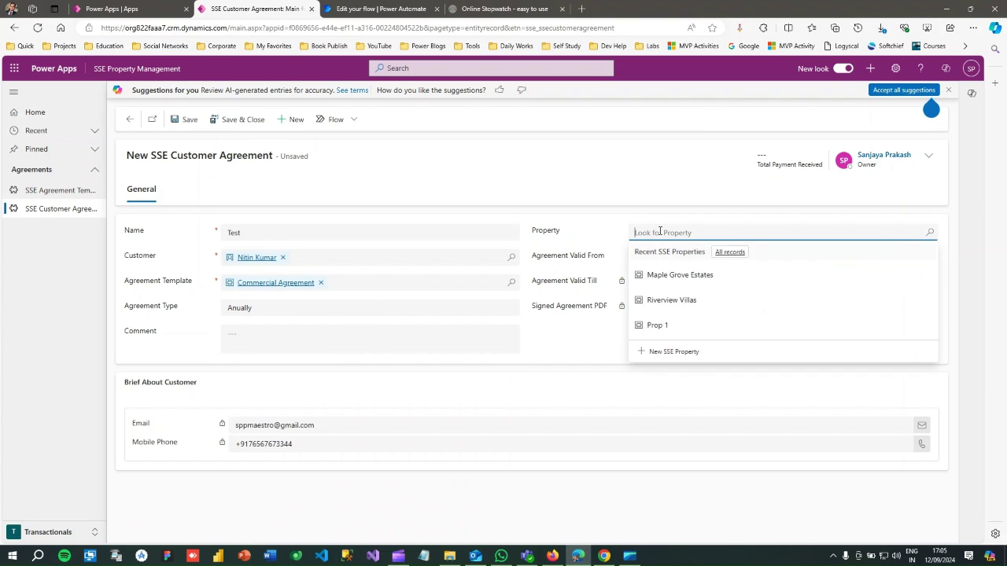
pyautogui.click(654, 274)
pyautogui.click(657, 261)
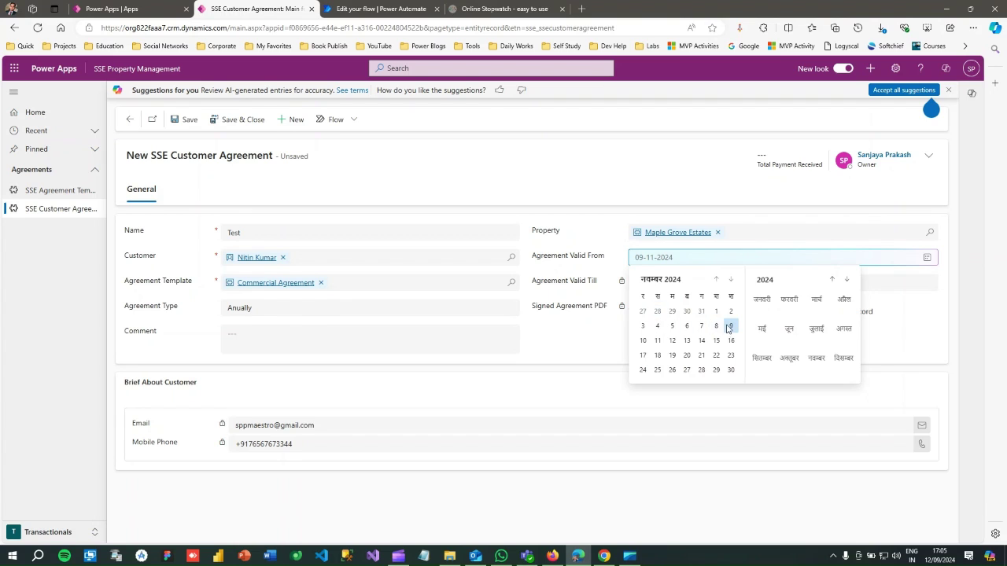
pyautogui.click(728, 327)
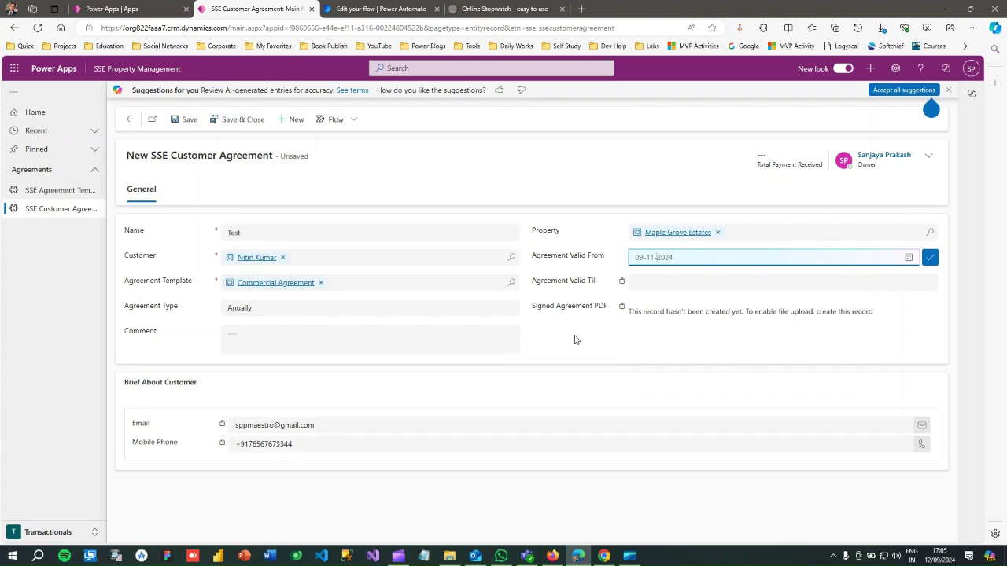
pyautogui.click(184, 123)
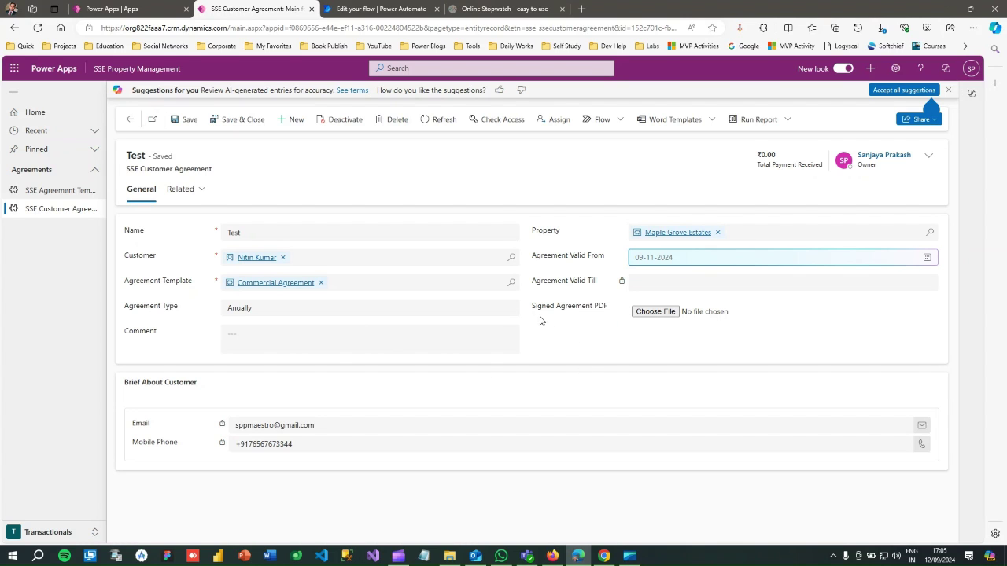
# Step: Export the record with the SSE Customer Agreement Word template and save it to the Desktop
pyautogui.moveTo(600, 308); pyautogui.dragTo(559, 308)
pyautogui.click(550, 325)
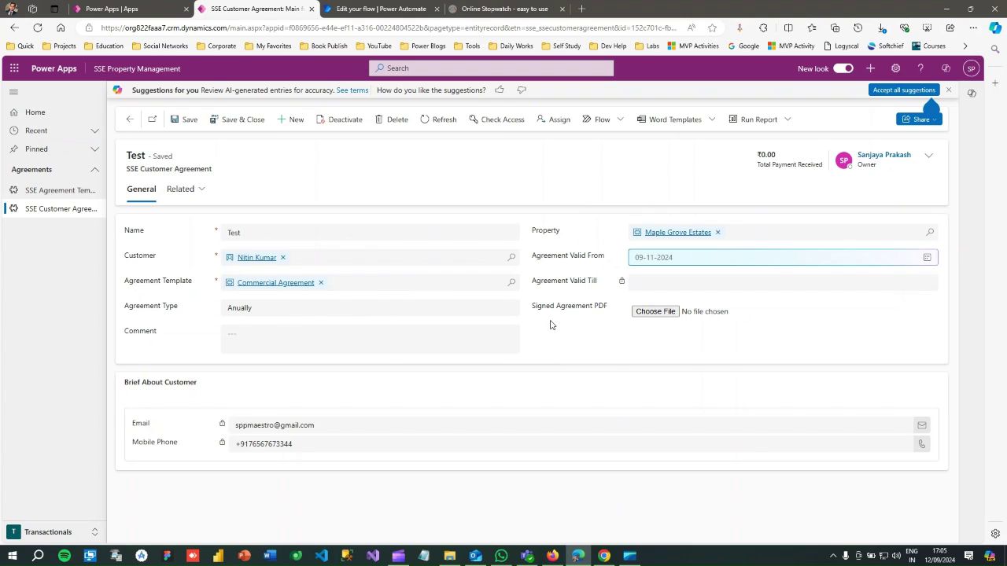
pyautogui.click(690, 125)
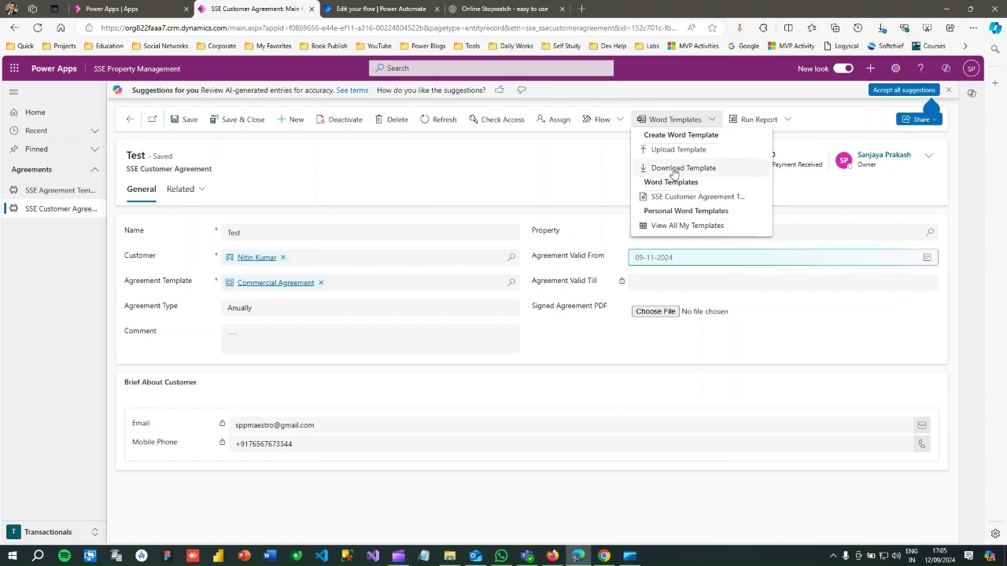
pyautogui.click(674, 197)
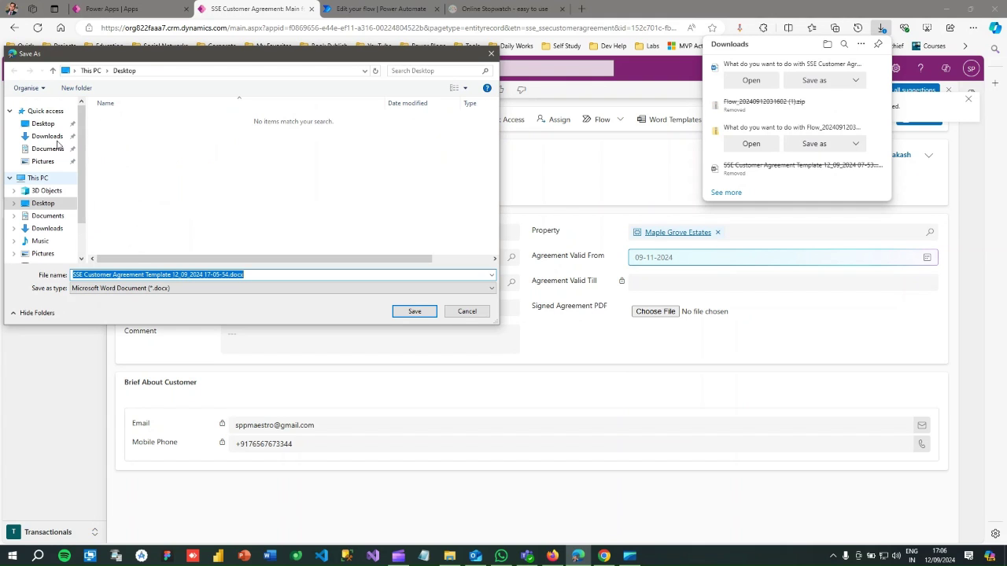
pyautogui.click(43, 123)
pyautogui.click(414, 311)
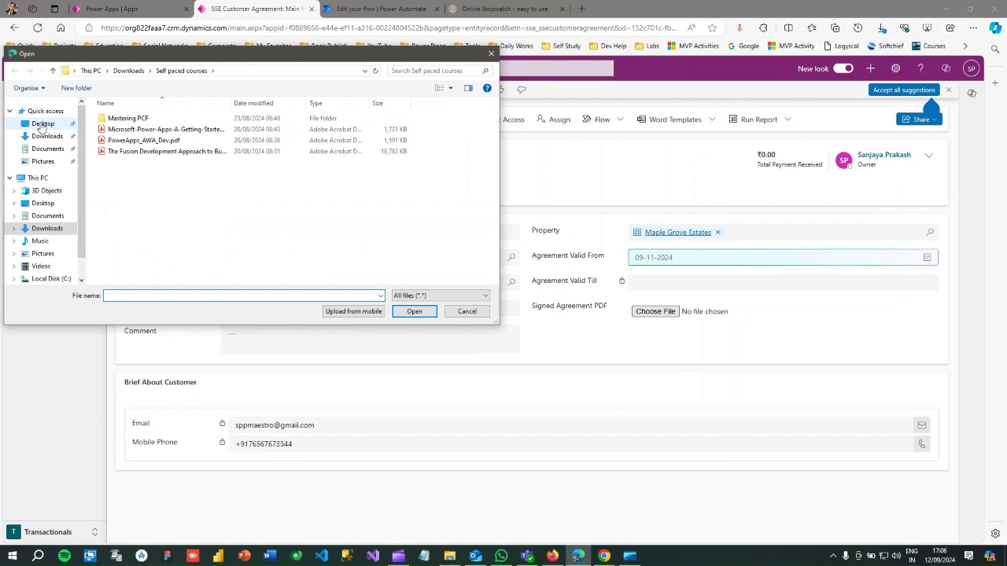
# Step: Upload SSE Customer Agreement Template 12_09_2024 17-05-54.docx from the Desktop as the signed agreement
pyautogui.click(43, 125)
pyautogui.doubleClick(130, 118)
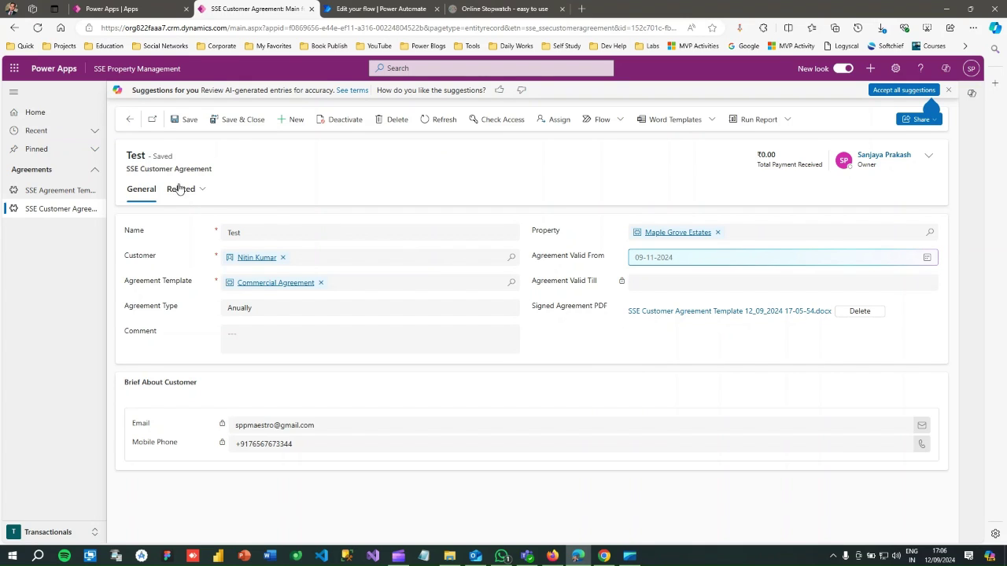
pyautogui.moveTo(144, 170); pyautogui.dragTo(214, 171)
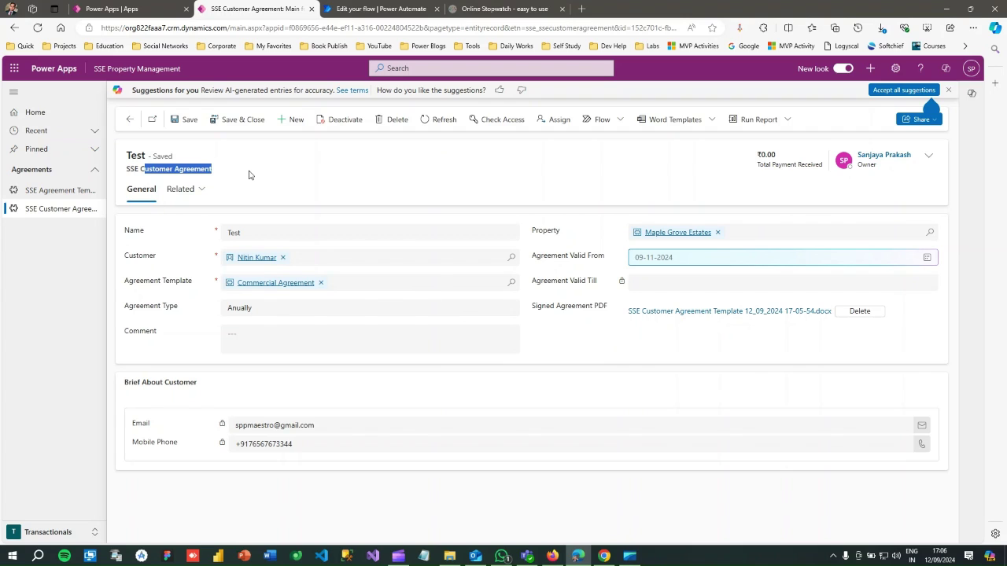
pyautogui.moveTo(127, 169); pyautogui.dragTo(223, 168)
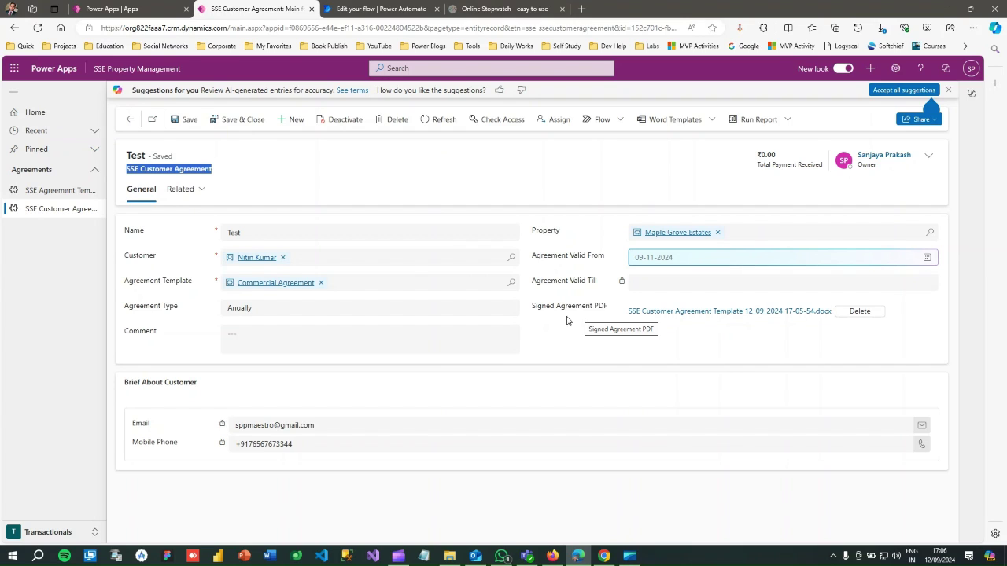
pyautogui.click(130, 164)
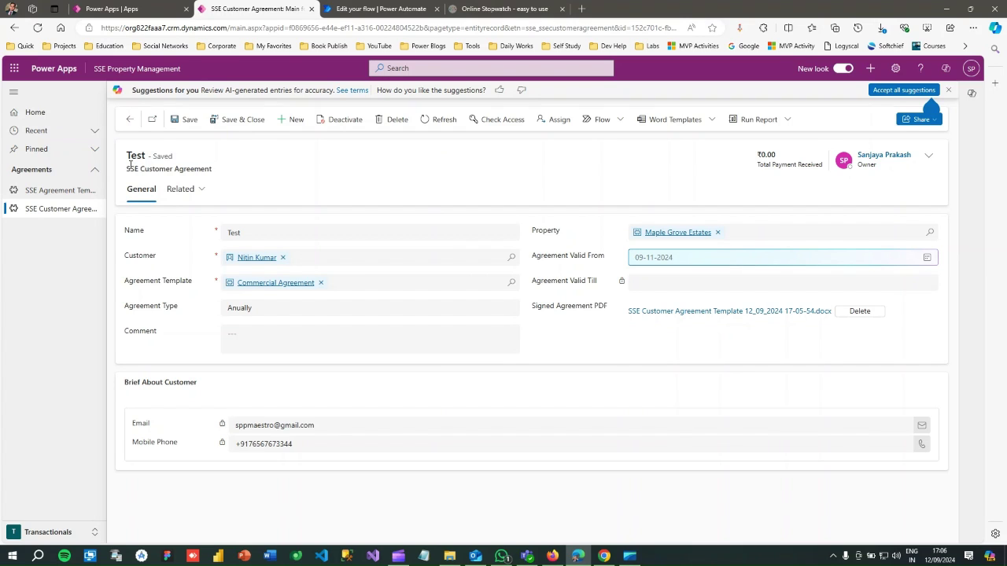
pyautogui.tripleClick(229, 168)
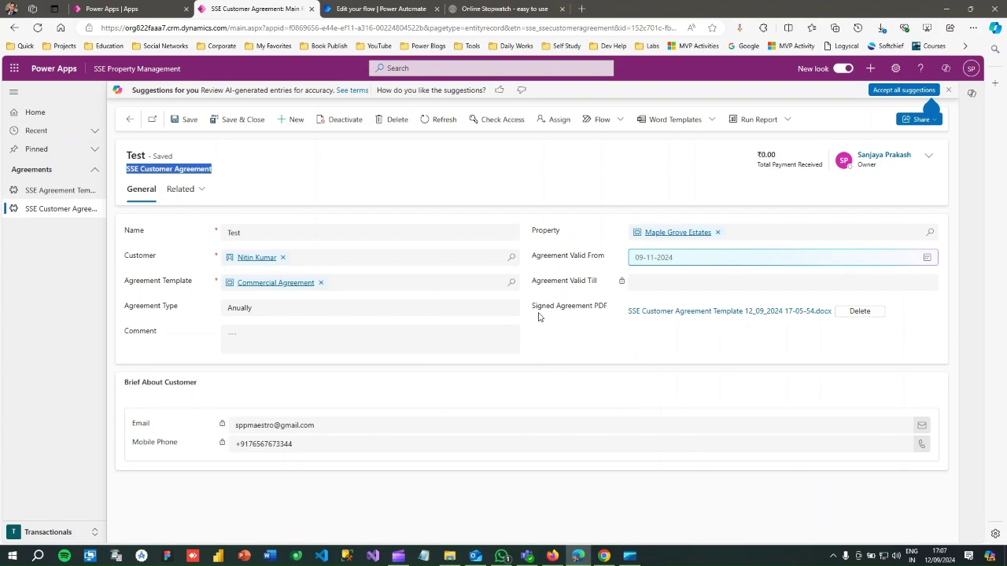
pyautogui.moveTo(530, 310); pyautogui.dragTo(594, 308)
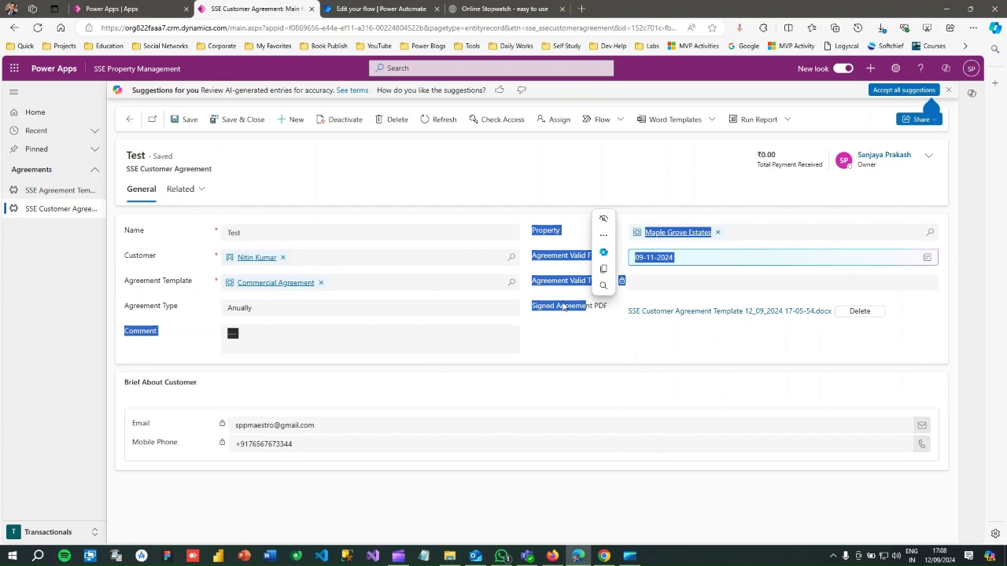
pyautogui.click(581, 319)
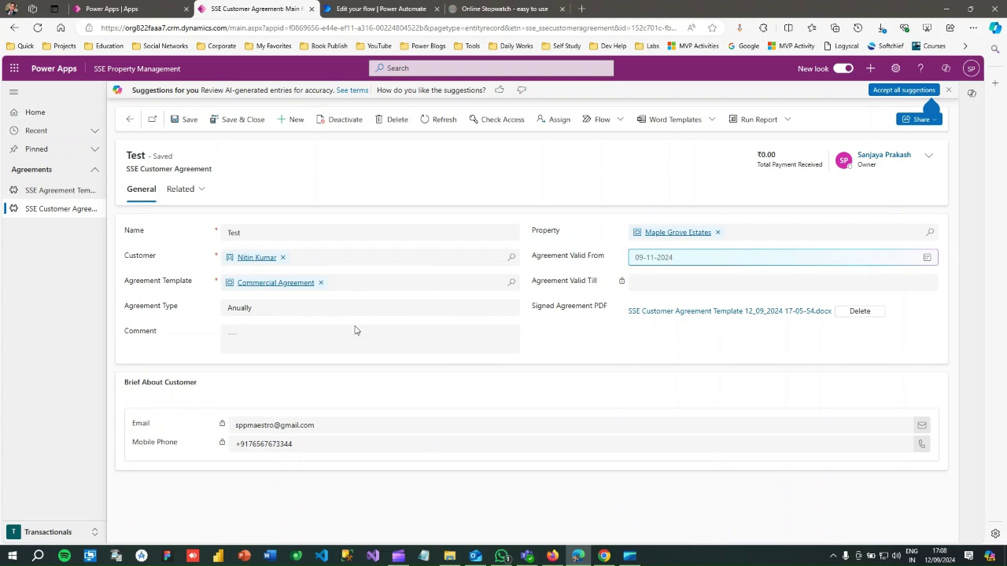
pyautogui.moveTo(534, 311); pyautogui.dragTo(599, 309)
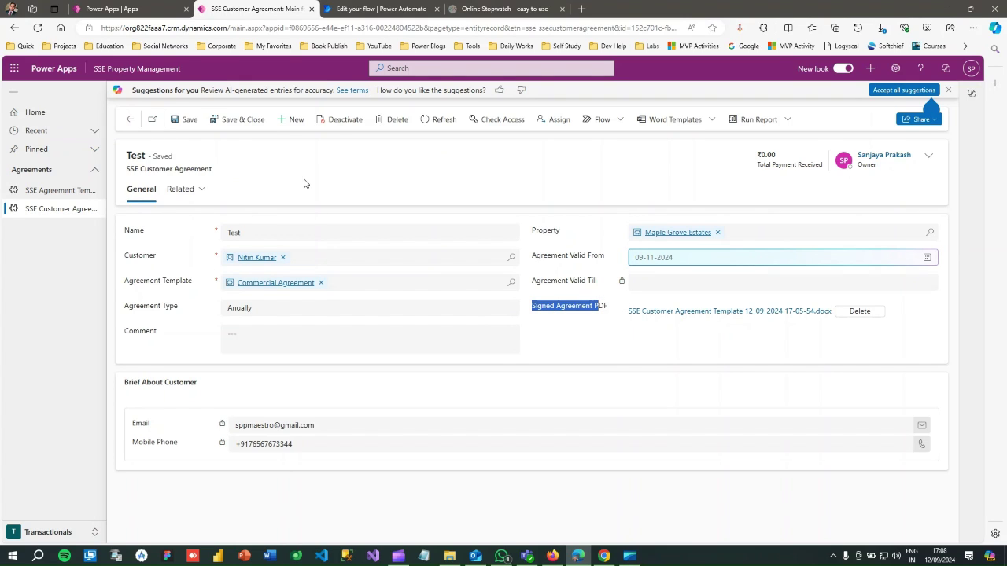
pyautogui.moveTo(128, 169); pyautogui.dragTo(219, 177)
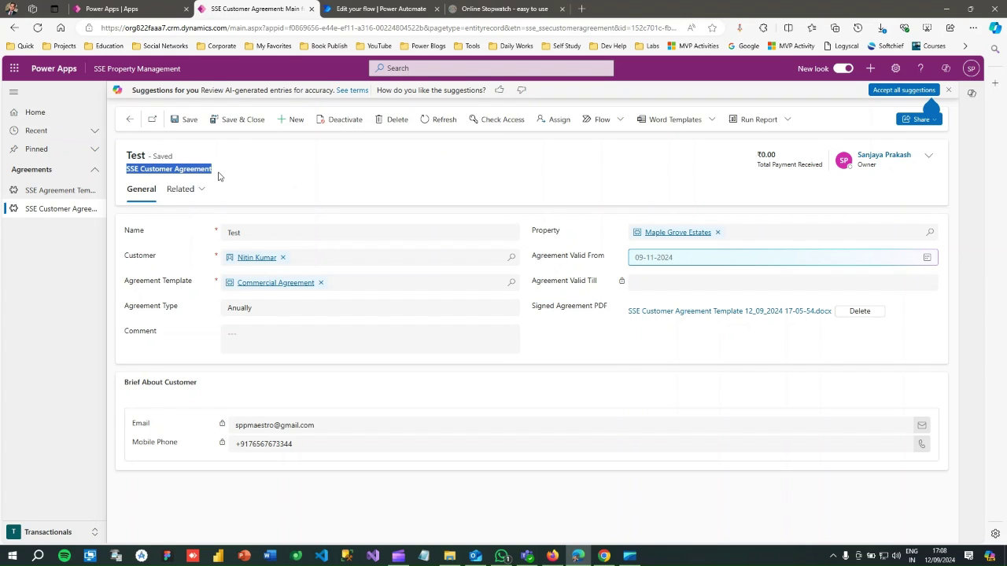
pyautogui.moveTo(531, 312); pyautogui.dragTo(571, 304)
pyautogui.click(535, 311)
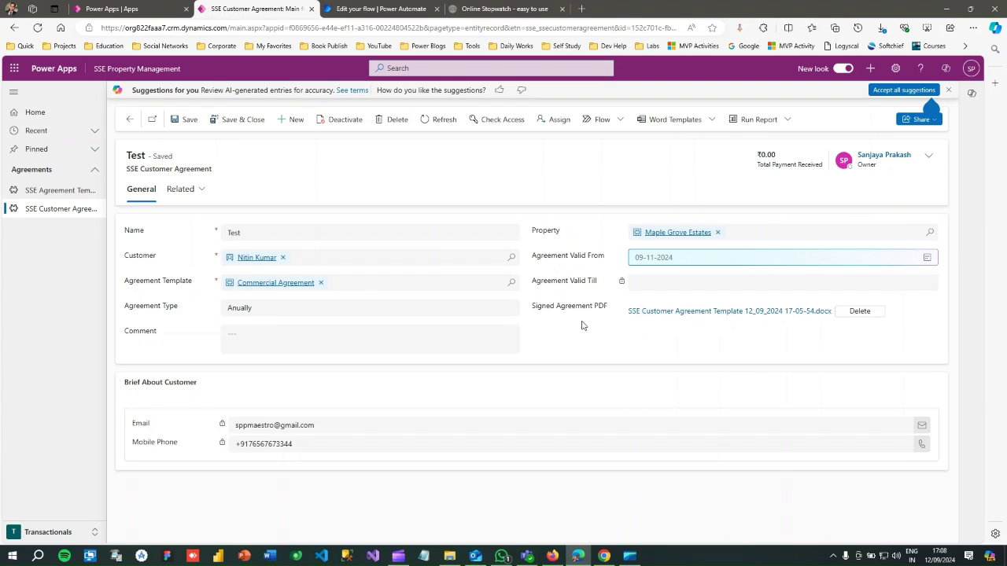
pyautogui.moveTo(533, 309); pyautogui.dragTo(608, 308)
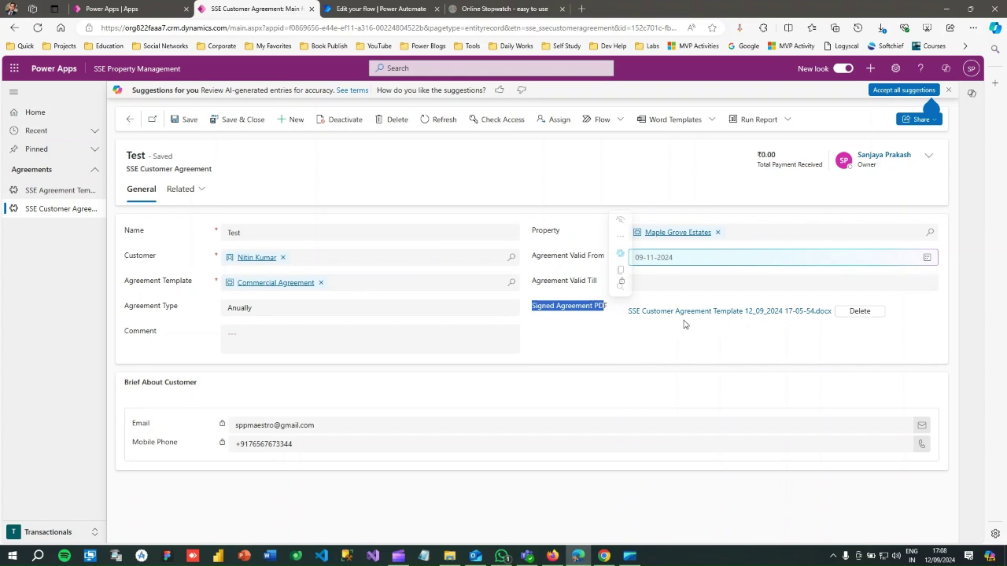
pyautogui.click(549, 336)
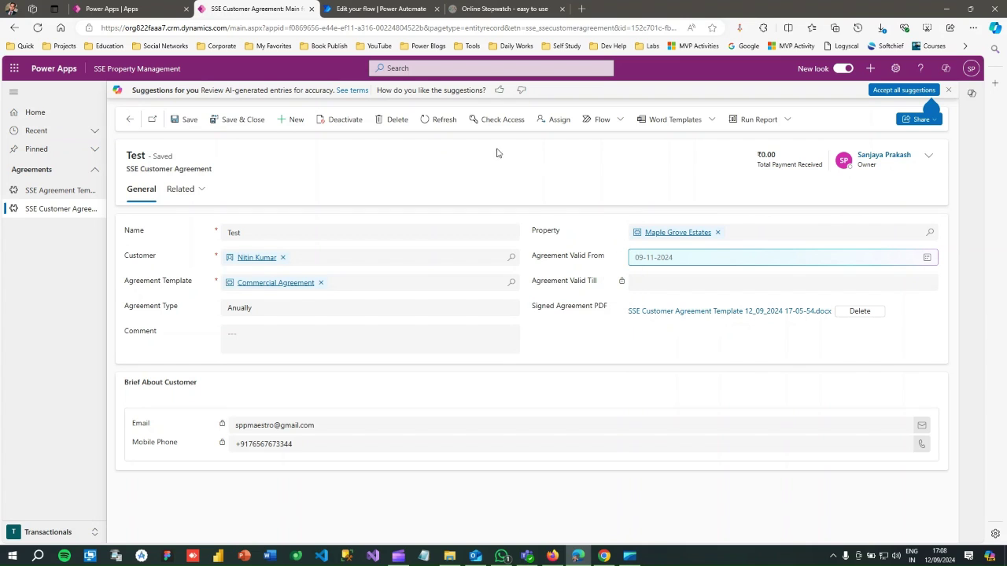
# Step: Review the trigger settings for rows added to the SSE Customer Agreements table
pyautogui.click(349, 7)
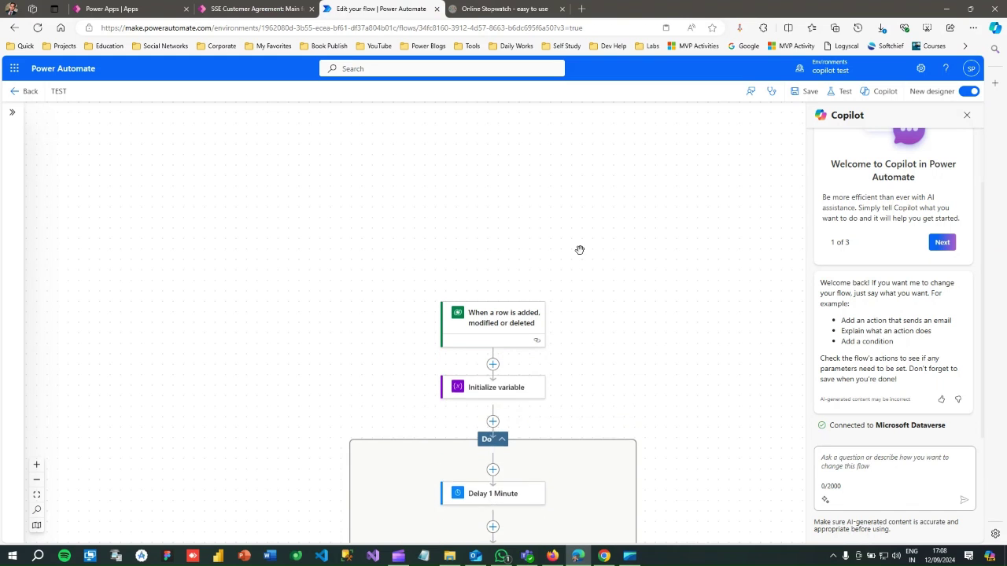
pyautogui.scroll(-2, 640, 355)
pyautogui.scroll(1, 669, 285)
pyautogui.moveTo(685, 326); pyautogui.dragTo(652, 208)
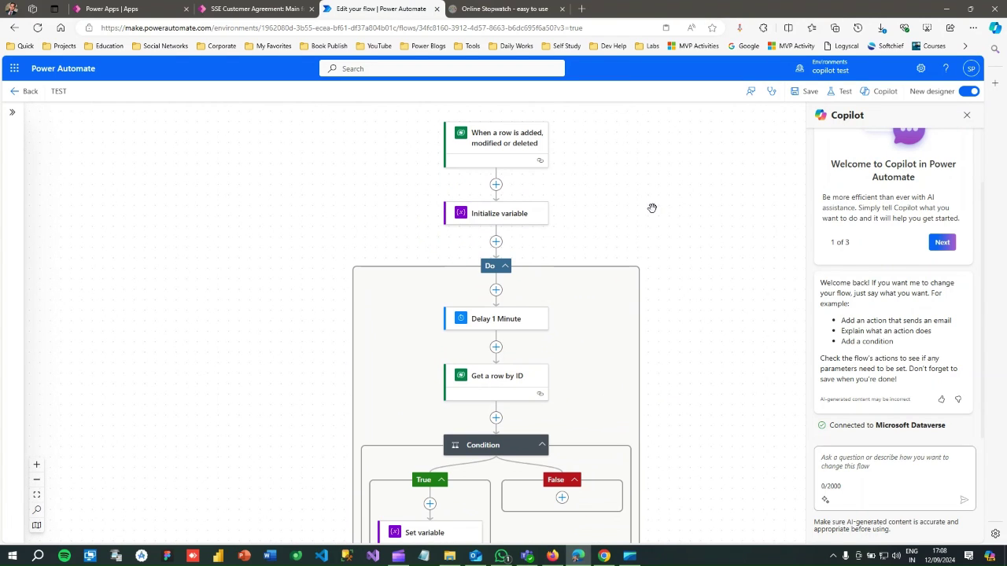
pyautogui.click(509, 144)
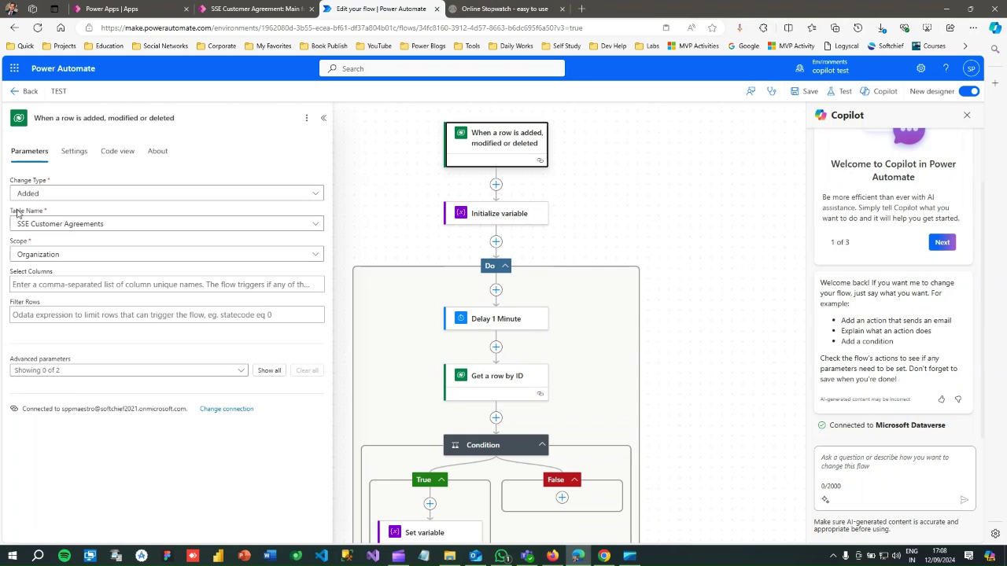
pyautogui.moveTo(16, 213); pyautogui.dragTo(46, 215)
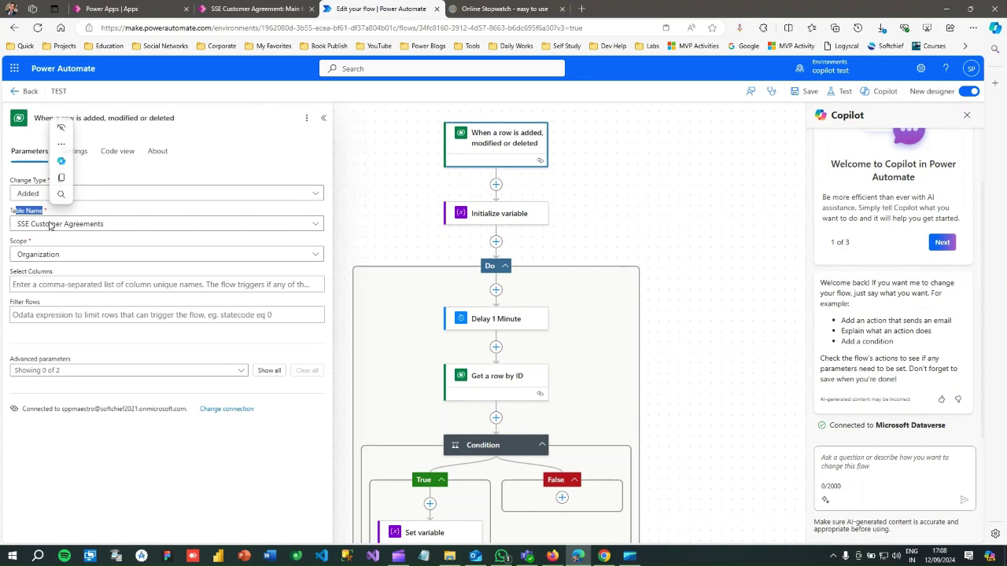
pyautogui.click(48, 212)
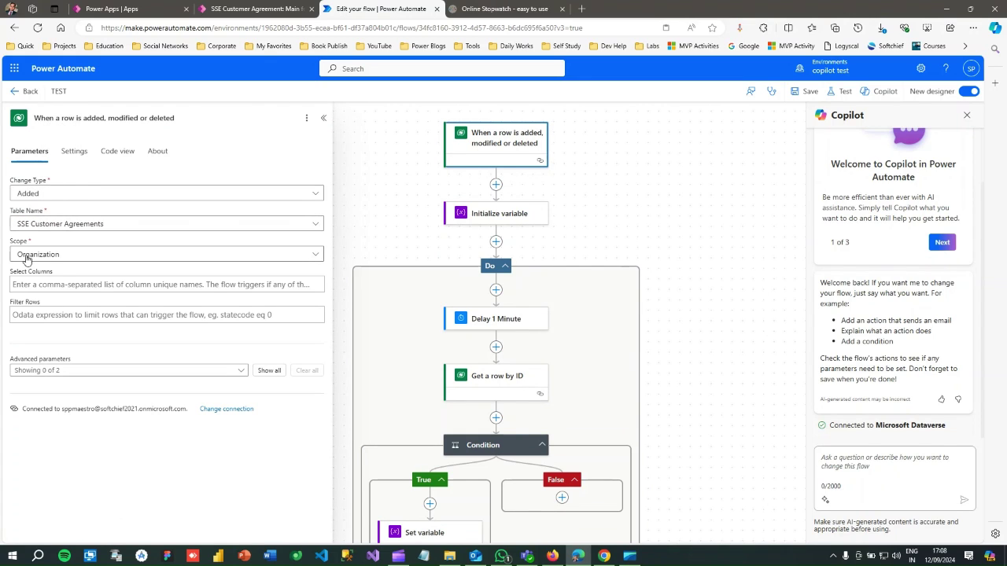
# Step: Inspect the File Available variable, a Boolean initialised to false, ahead of the Do until loop
pyautogui.click(496, 213)
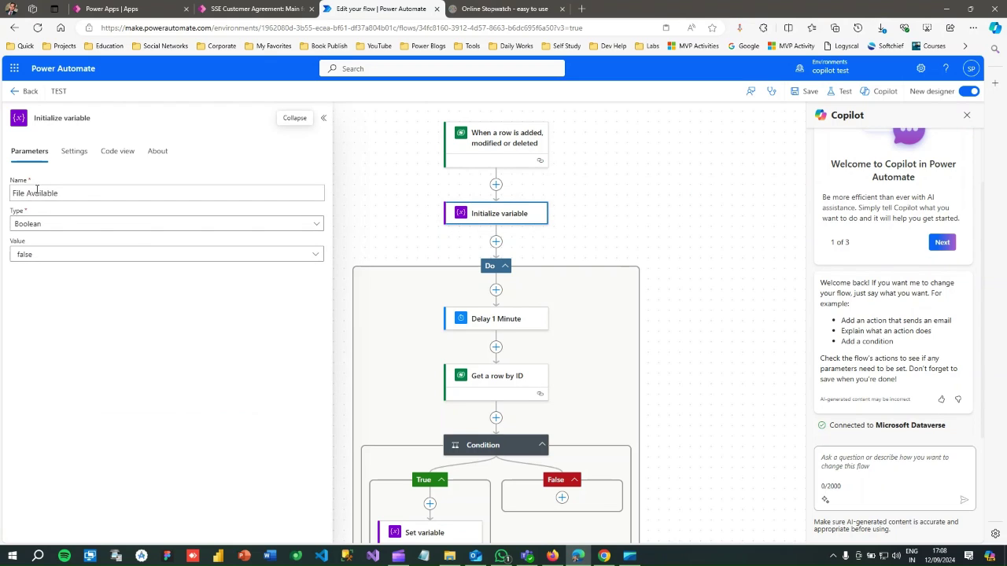
pyautogui.moveTo(31, 192); pyautogui.dragTo(74, 189)
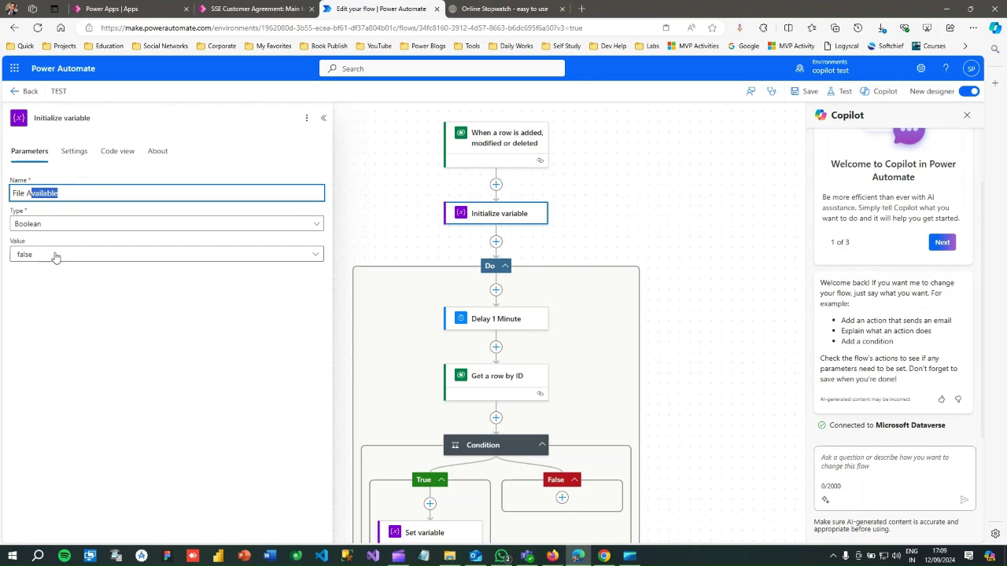
pyautogui.scroll(-1, 678, 280)
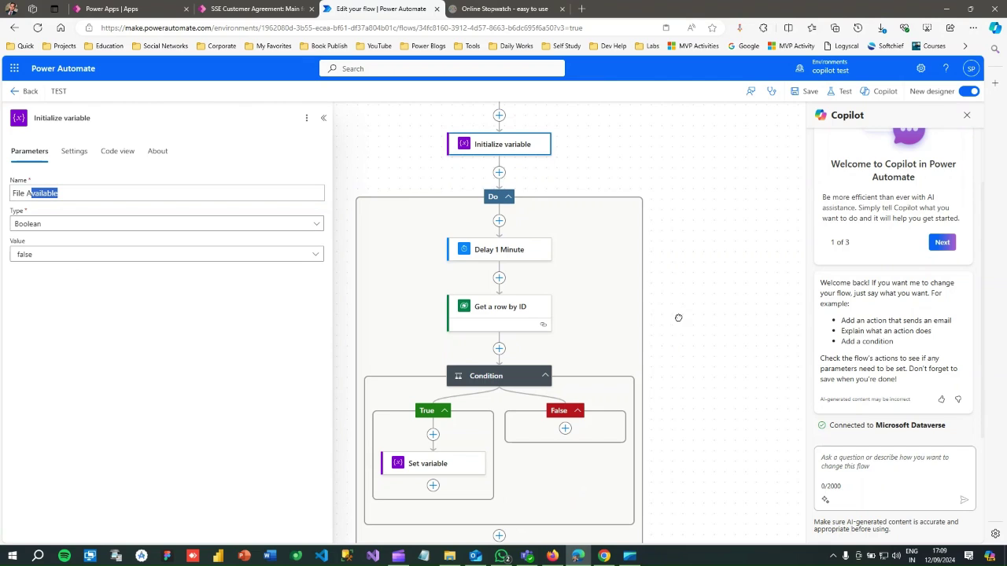
pyautogui.moveTo(678, 317); pyautogui.dragTo(683, 265)
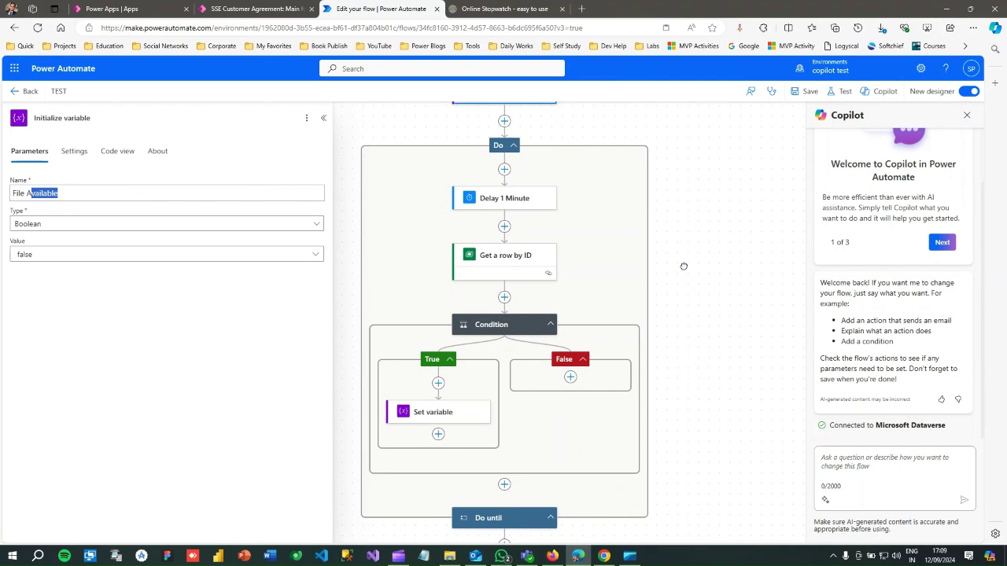
pyautogui.click(505, 121)
pyautogui.click(551, 117)
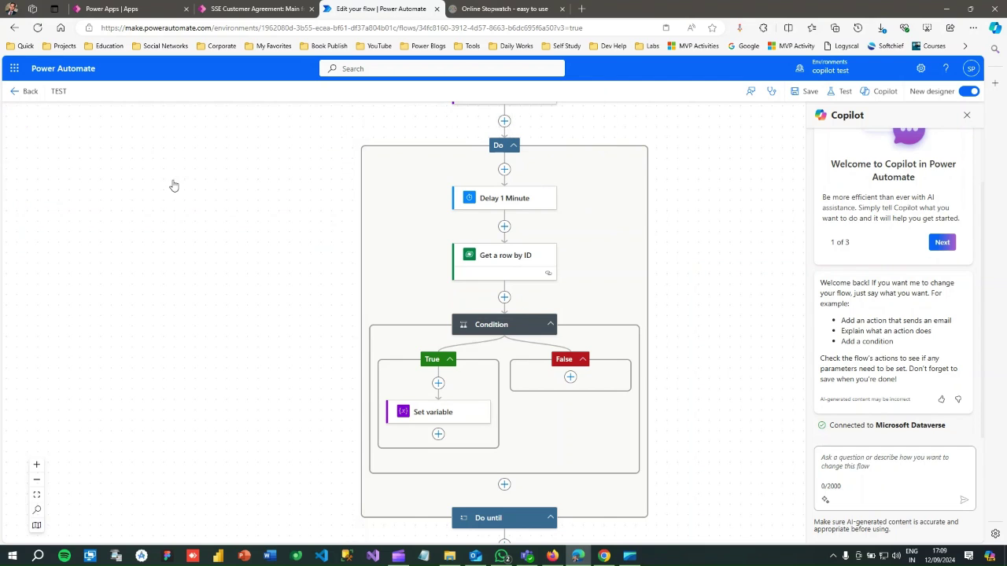
pyautogui.write('do')
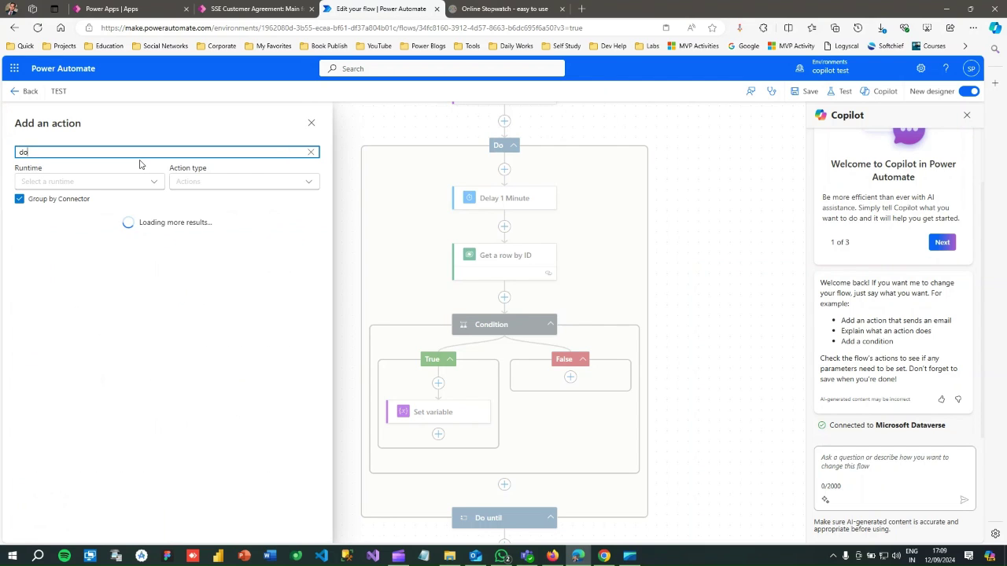
pyautogui.write(' until')
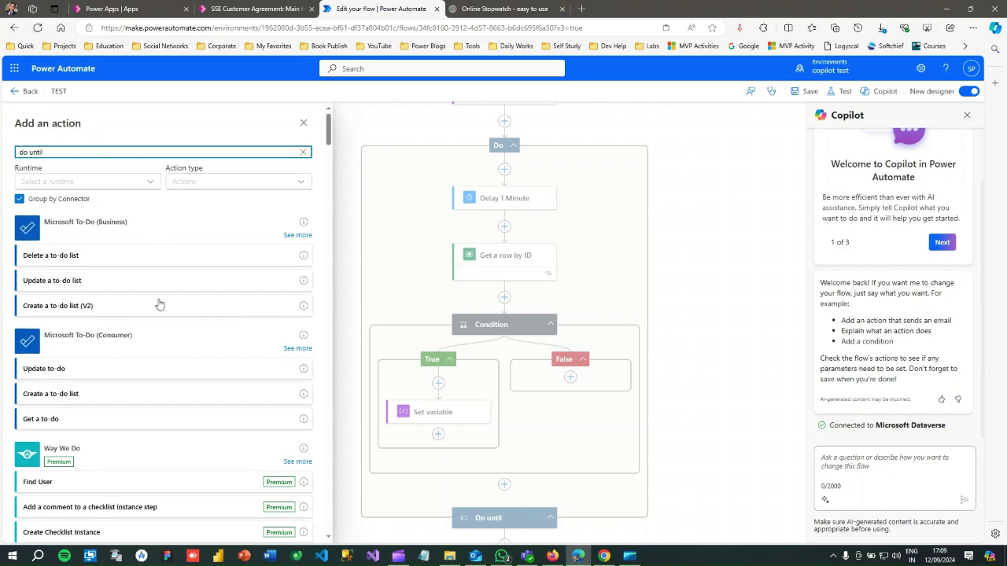
pyautogui.scroll(-4, 163, 361)
pyautogui.click(44, 286)
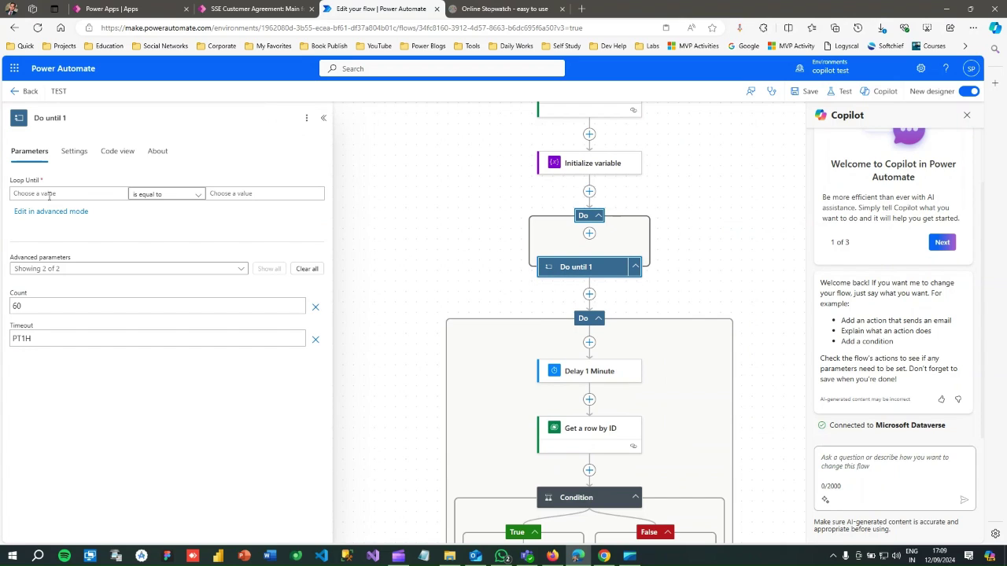
pyautogui.click(307, 118)
pyautogui.click(321, 174)
pyautogui.click(470, 331)
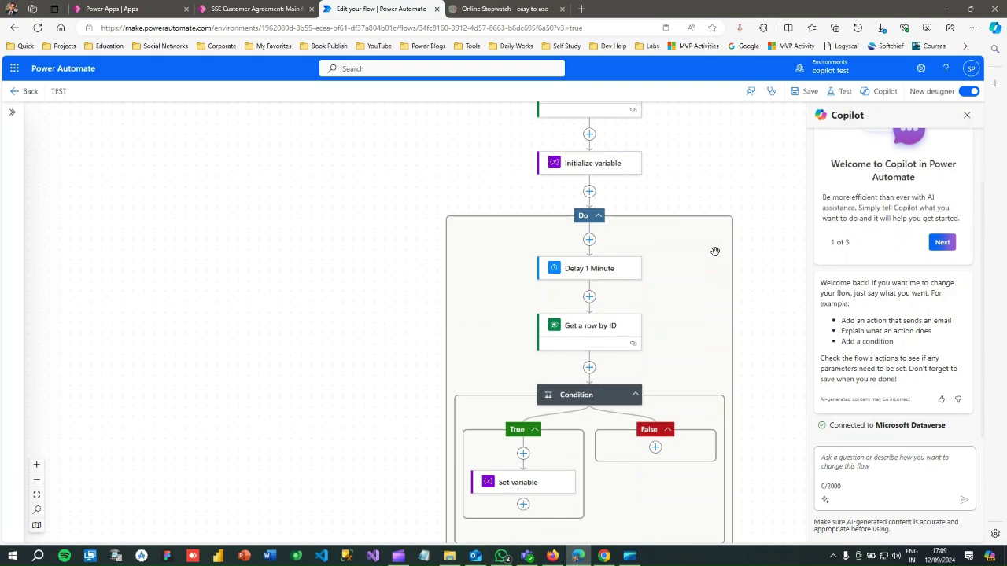
# Step: Show the Do until settings: until File Available equals true, count 60, timeout PT1H
pyautogui.moveTo(719, 194); pyautogui.dragTo(666, 144)
pyautogui.scroll(-5, 732, 304)
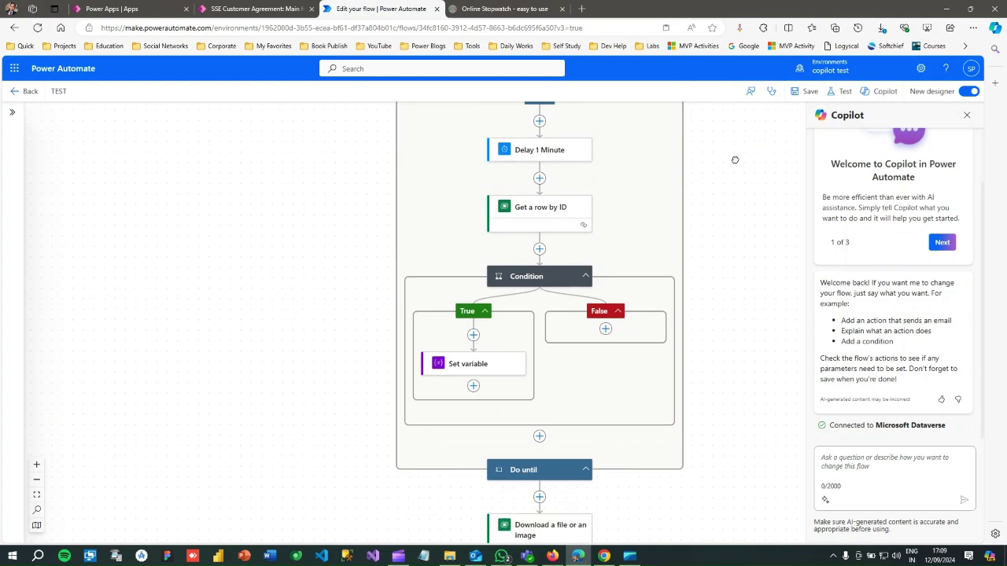
pyautogui.click(523, 260)
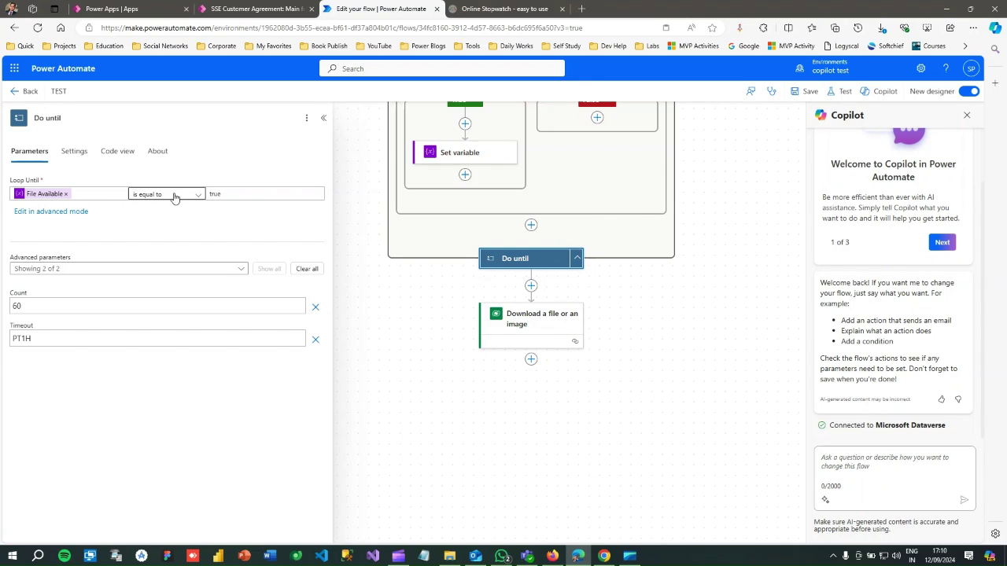
# Step: Check the loop's exit value true, then show the Delay step's 1 Minute settings
pyautogui.click(234, 194)
pyautogui.scroll(3, 731, 166)
pyautogui.moveTo(700, 163); pyautogui.dragTo(721, 226)
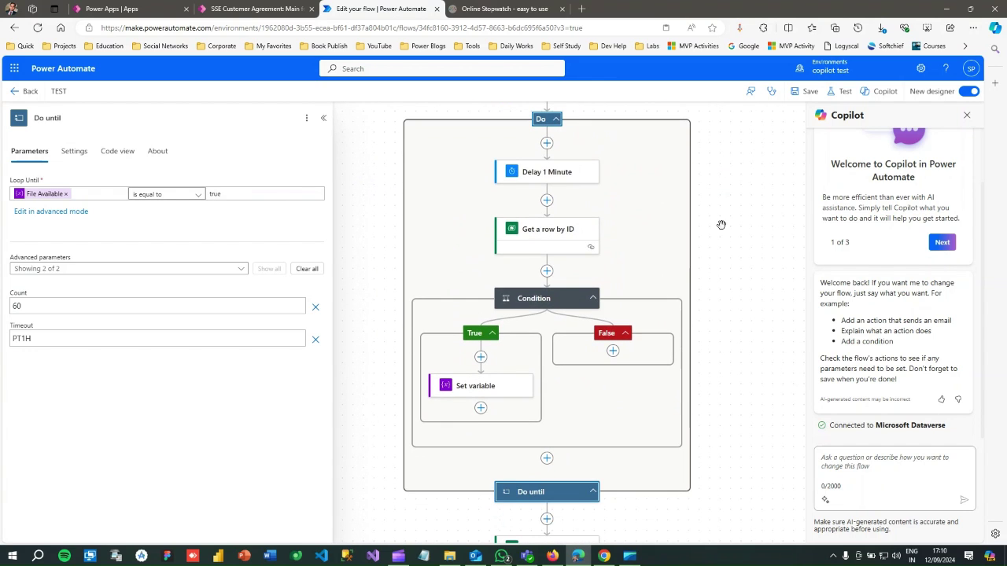
pyautogui.click(548, 172)
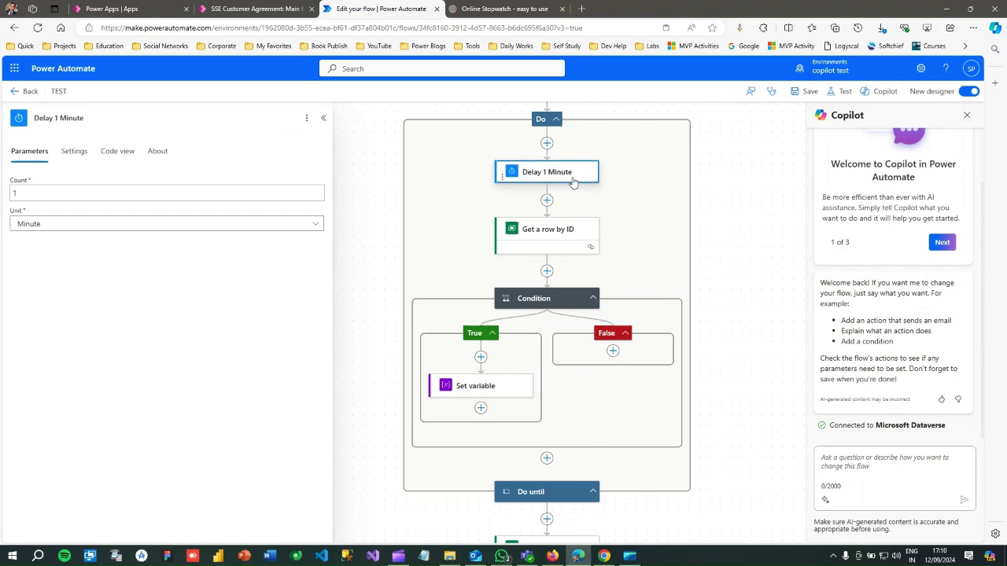
# Step: Review the Get a row by ID step, then the Condition sse_signedagreementpdf is not equal to null
pyautogui.click(555, 236)
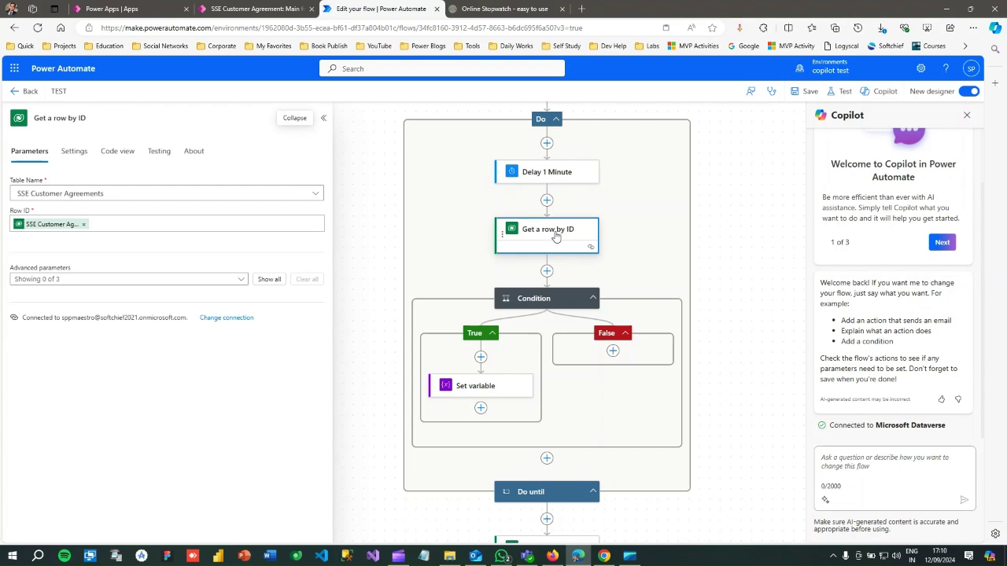
pyautogui.moveTo(737, 173); pyautogui.dragTo(730, 368)
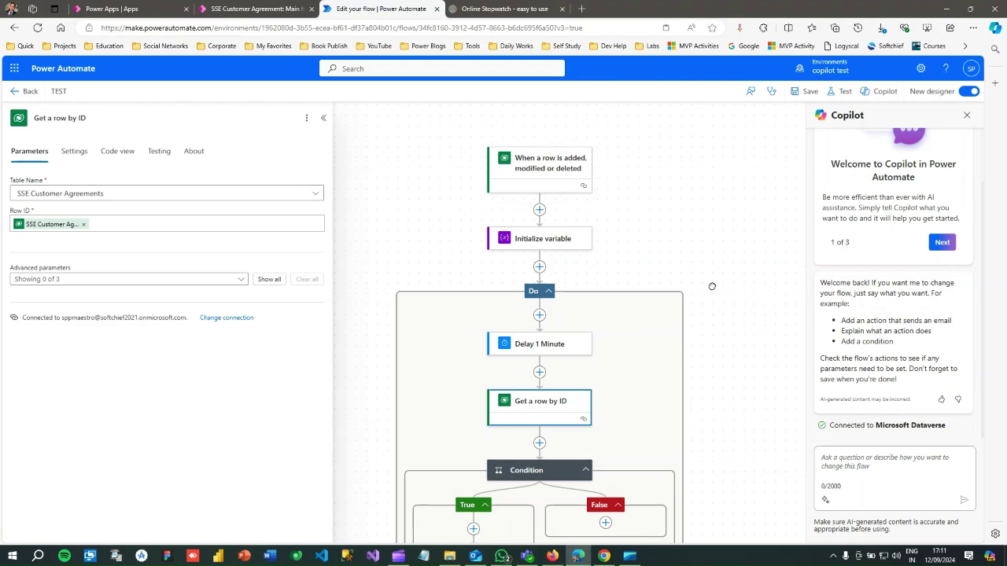
pyautogui.scroll(-2, 712, 286)
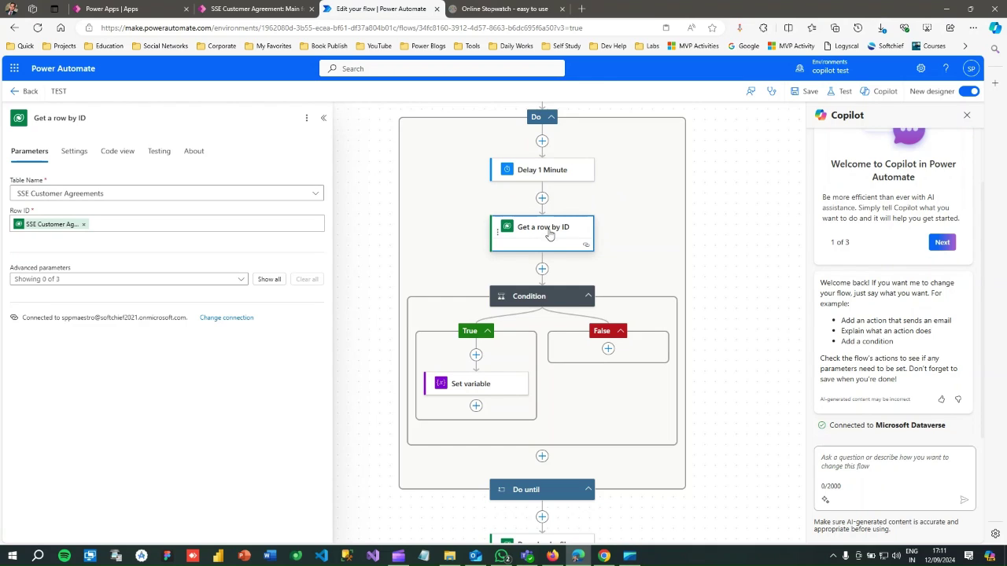
pyautogui.click(541, 298)
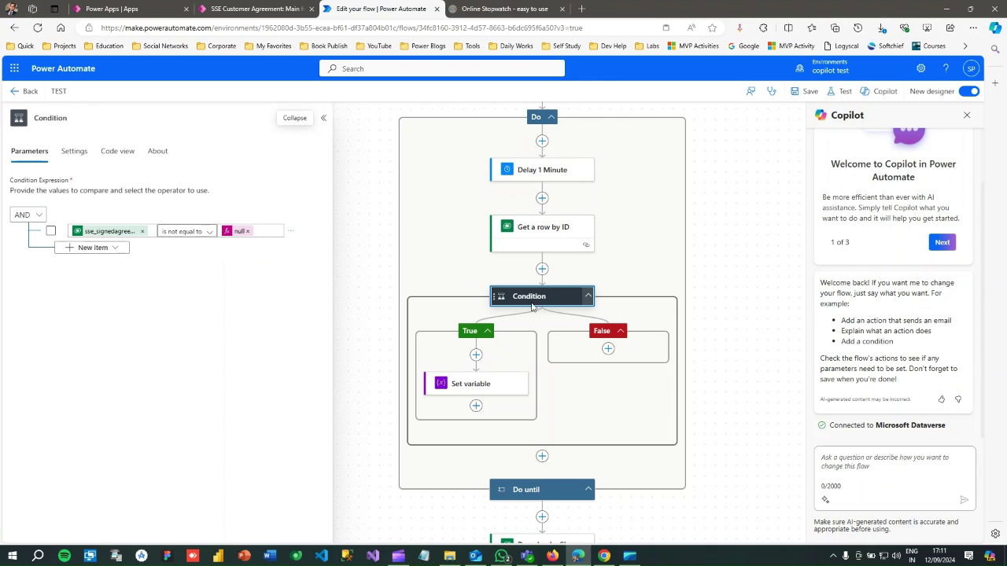
# Step: Compare the Condition with its True-branch Set variable step setting File Available to true
pyautogui.click(474, 384)
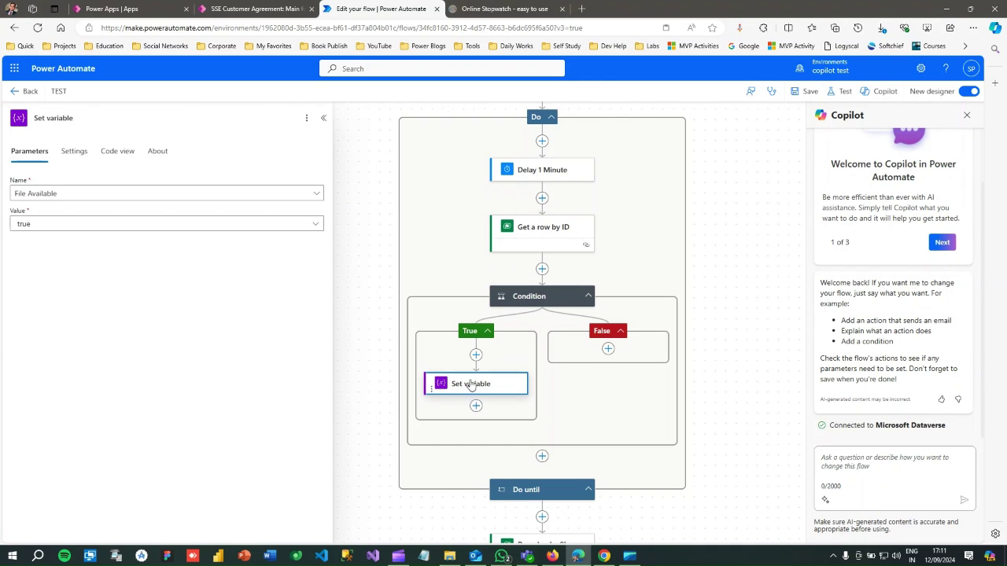
pyautogui.click(526, 298)
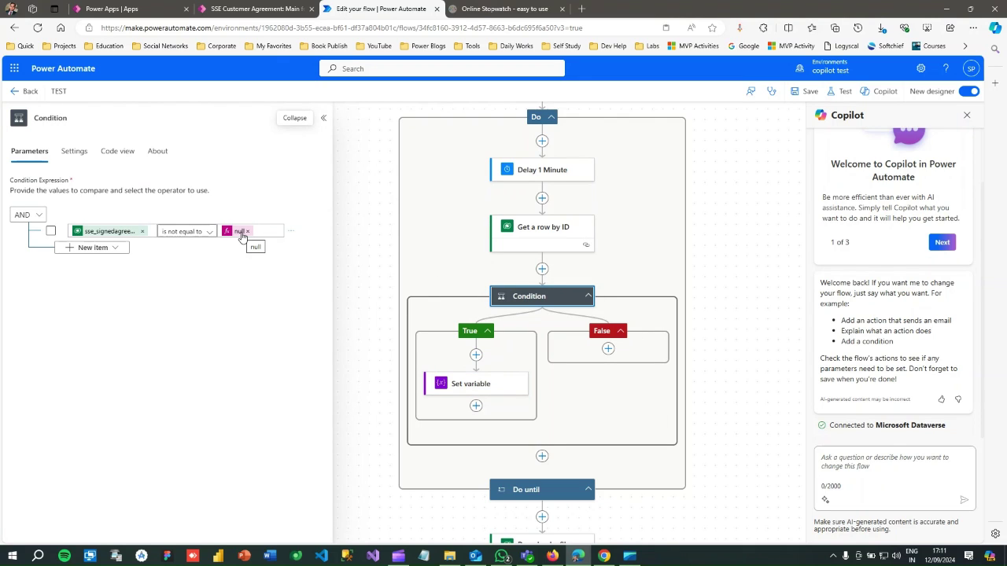
pyautogui.click(472, 385)
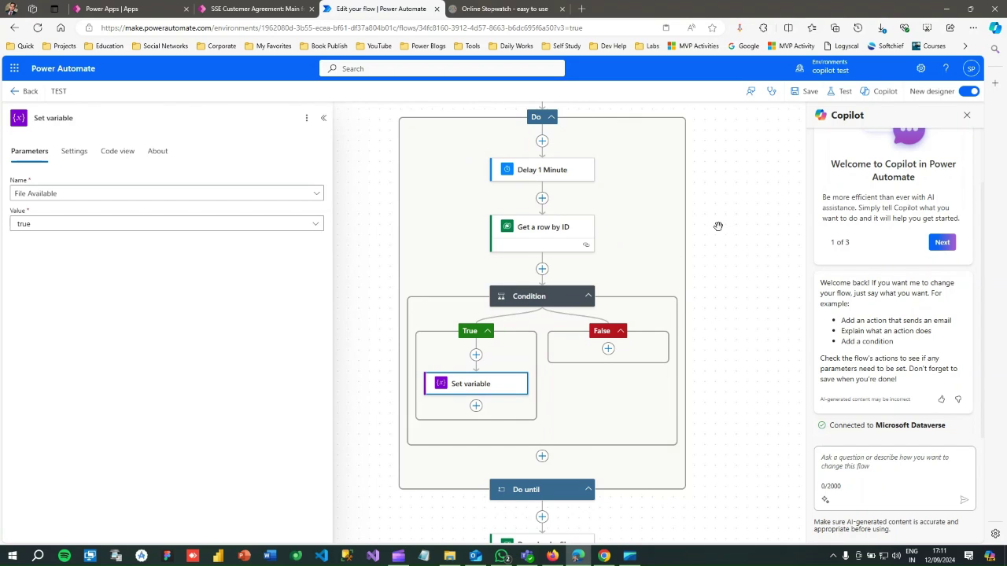
pyautogui.click(536, 490)
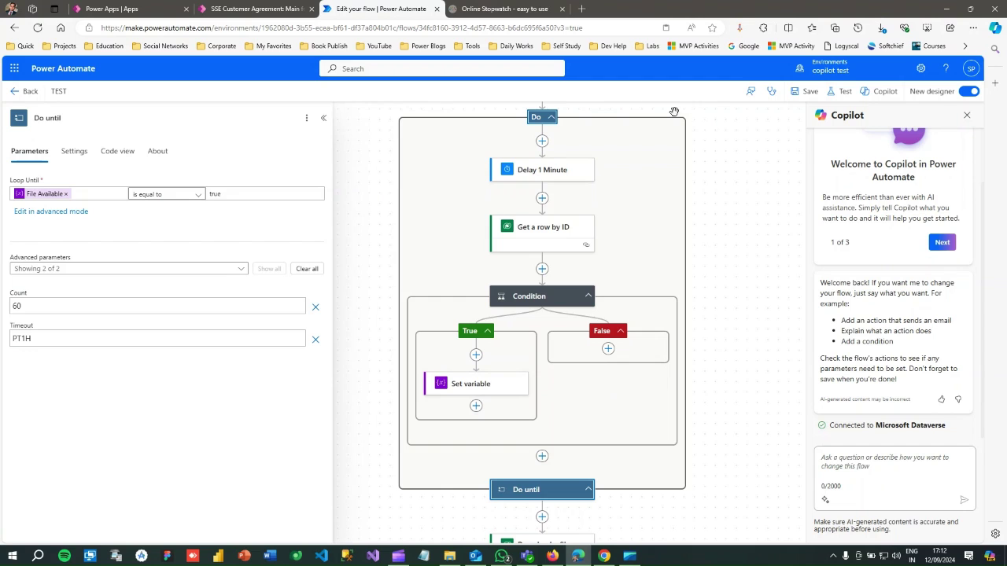
# Step: Check the Download a file or an image step, then open the Test Flow panel
pyautogui.scroll(-5, 723, 406)
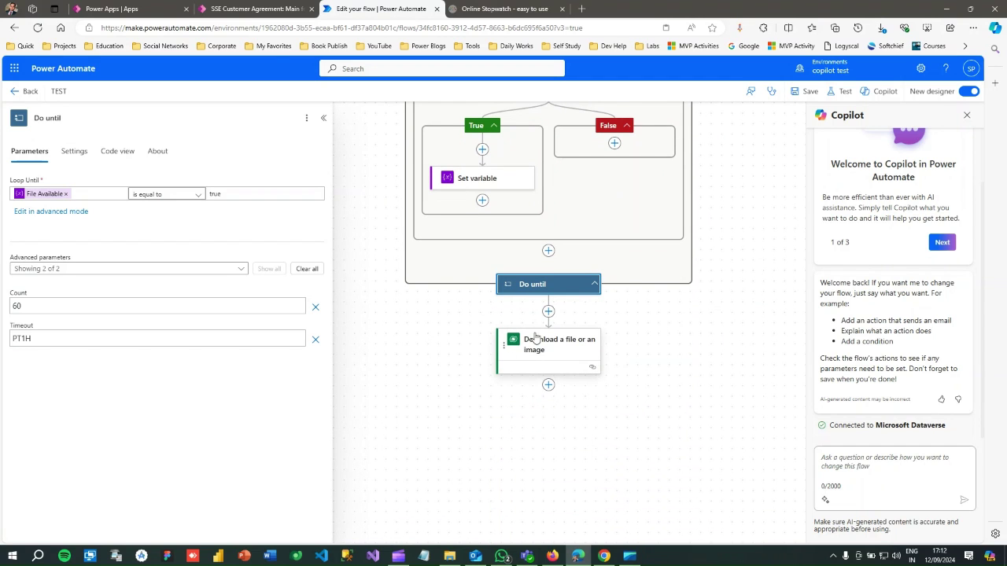
pyautogui.click(555, 346)
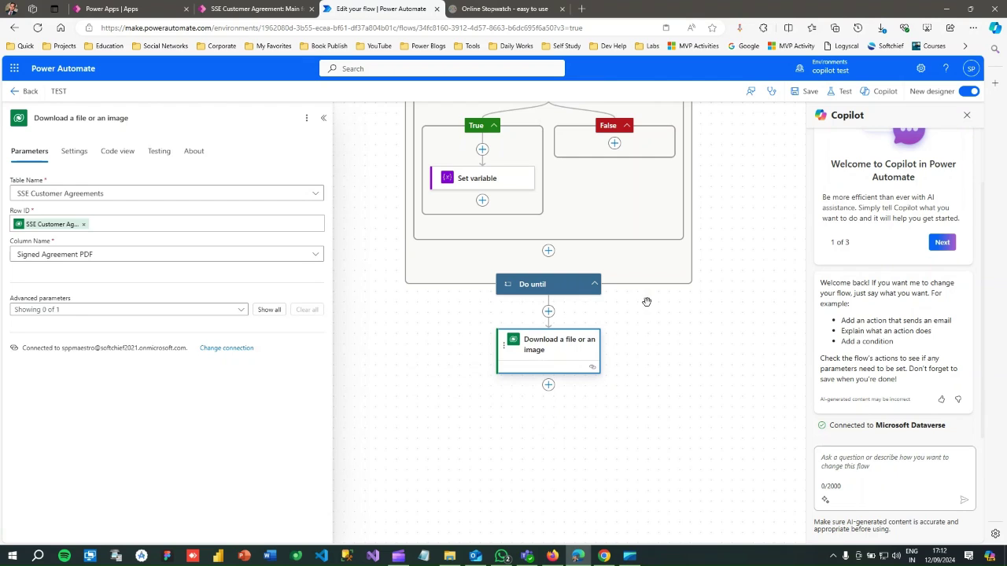
pyautogui.moveTo(723, 166); pyautogui.dragTo(721, 338)
pyautogui.moveTo(731, 170); pyautogui.dragTo(715, 289)
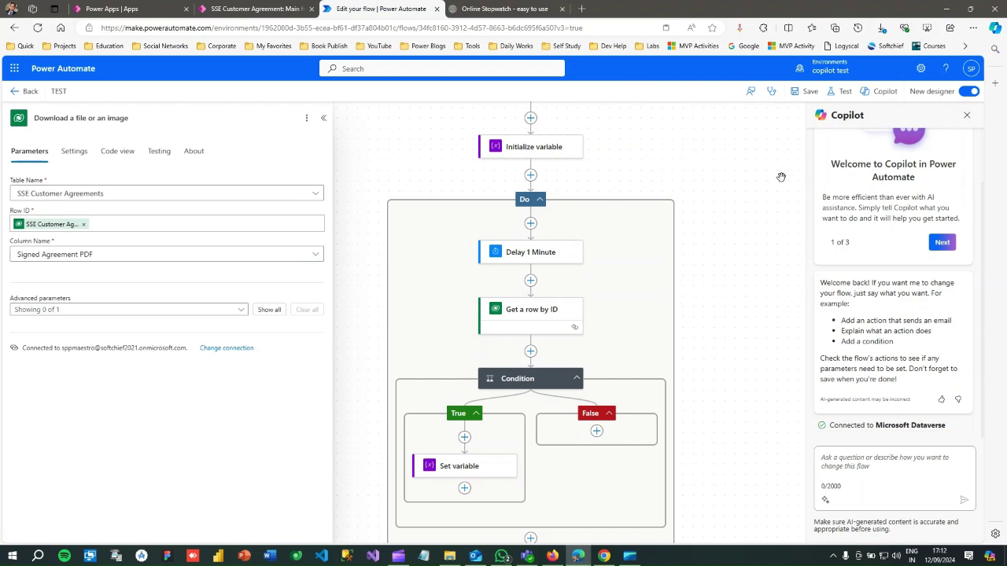
pyautogui.click(840, 93)
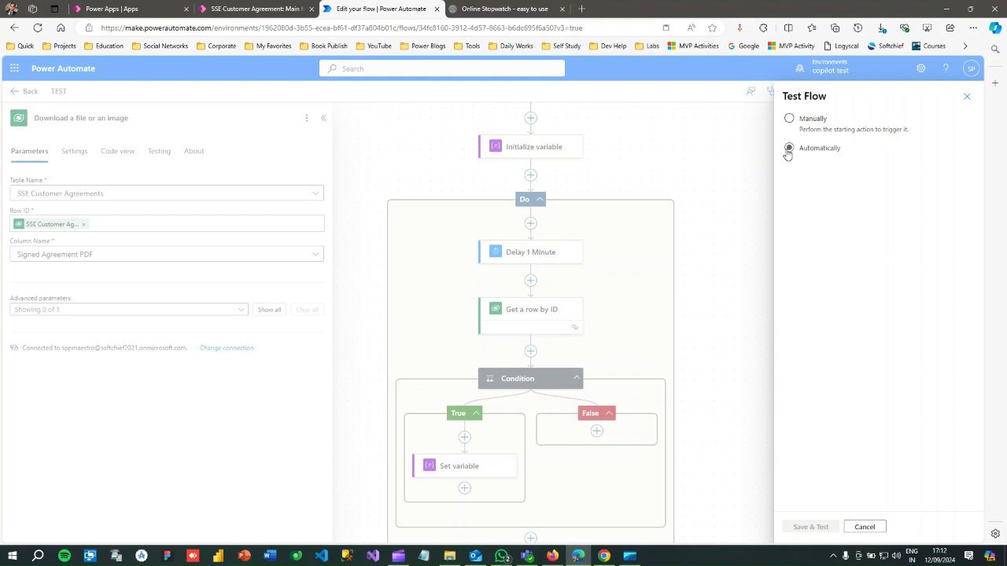
# Step: Save the flow, start a manual test, and go to the SSE Customer Agreement app
pyautogui.click(789, 119)
pyautogui.click(810, 526)
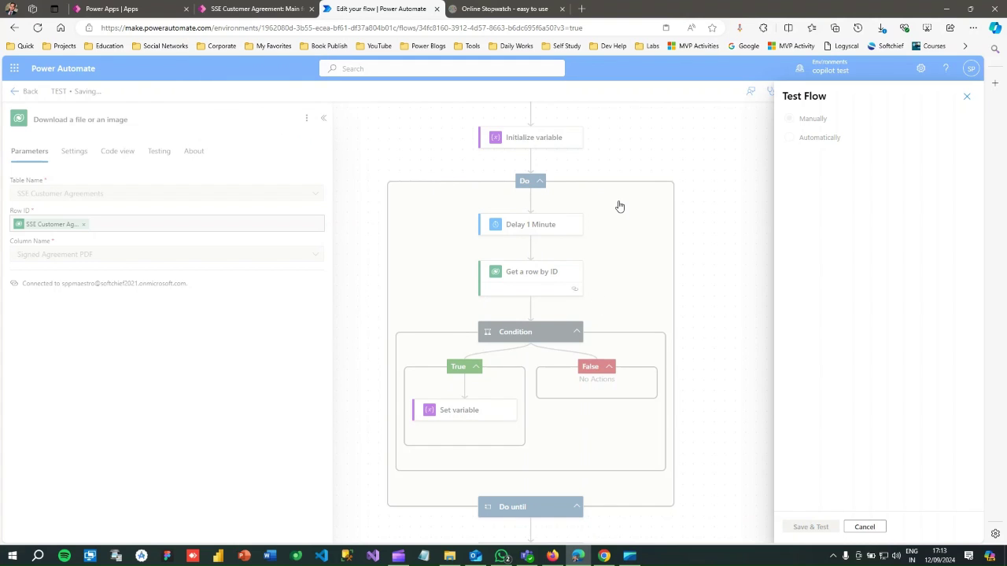
pyautogui.click(260, 9)
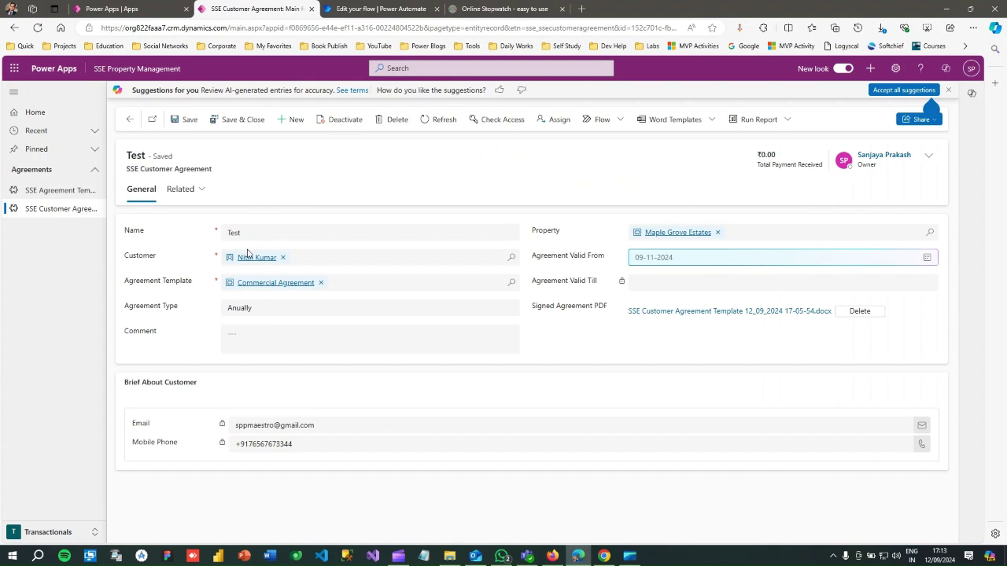
# Step: Save the current record despite the suggestions, then name the new agreement 'Test'
pyautogui.hotkey('ctrl', 's')
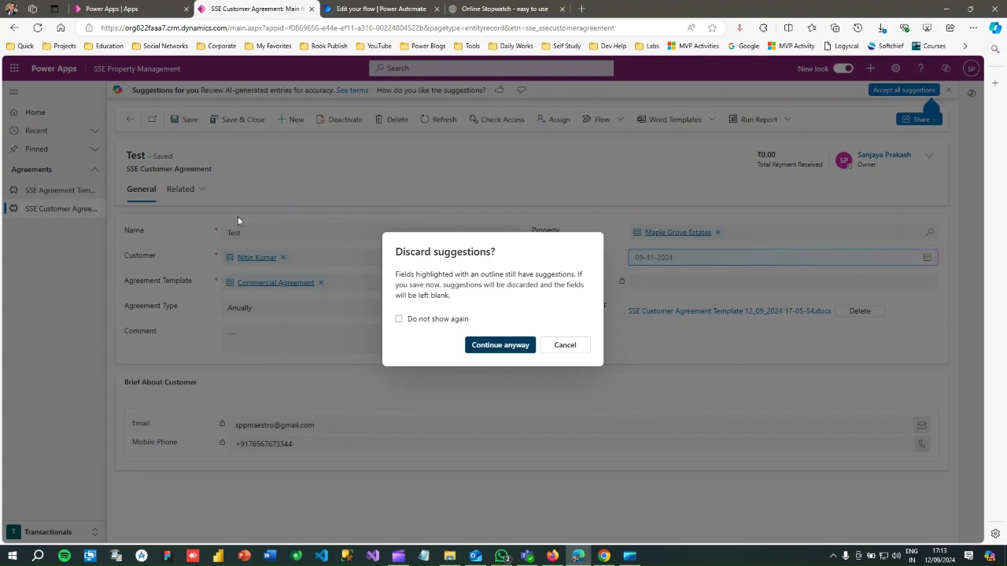
pyautogui.press('Return')
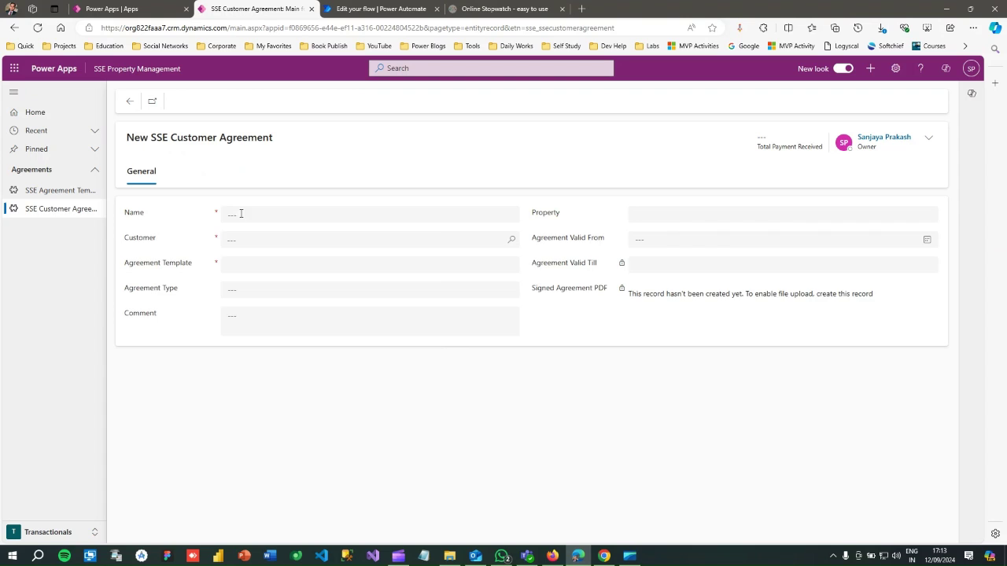
pyautogui.click(241, 213)
pyautogui.write('Test')
# Step: Choose the customer, Commercial Agreement template, Anually type and Maple Grove Estates, and check the valid-from date
pyautogui.click(253, 241)
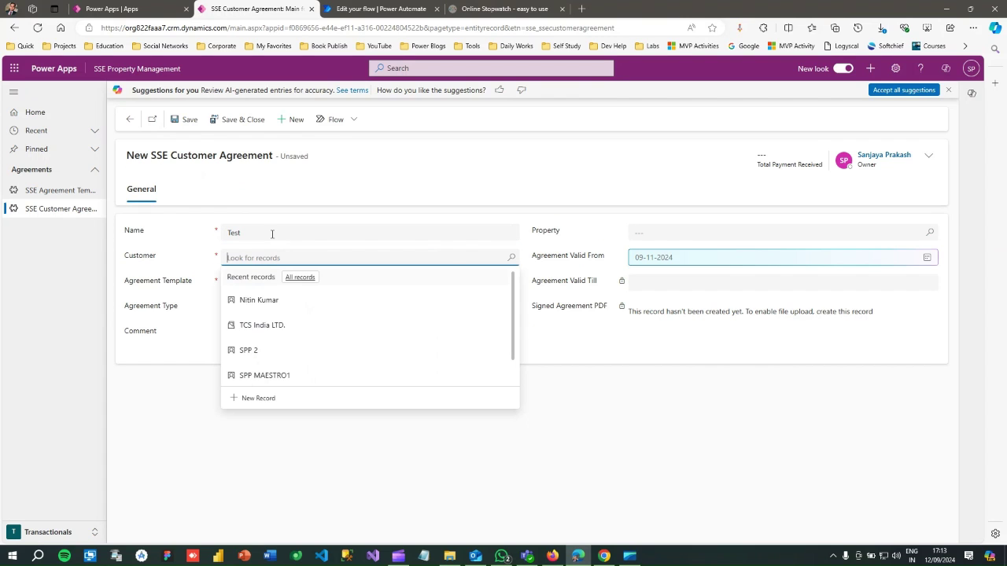
pyautogui.click(259, 299)
pyautogui.click(254, 283)
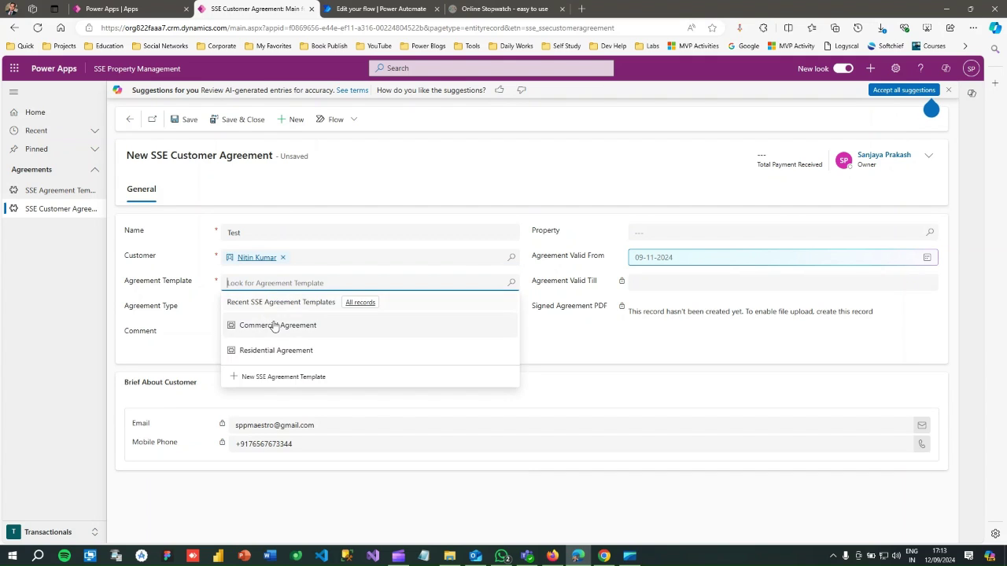
pyautogui.click(269, 325)
pyautogui.click(236, 308)
pyautogui.click(250, 346)
pyautogui.click(665, 232)
pyautogui.click(667, 275)
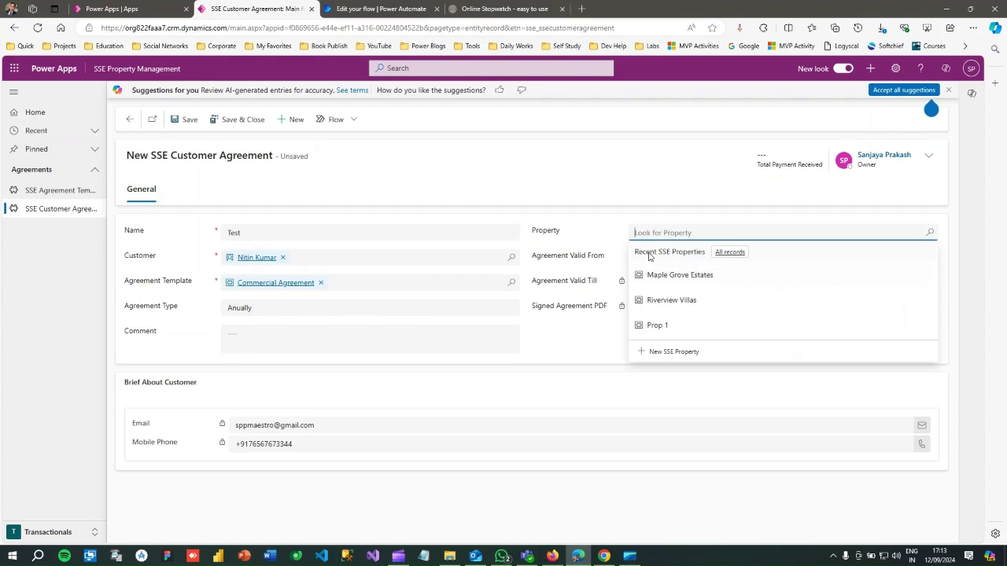
pyautogui.click(649, 257)
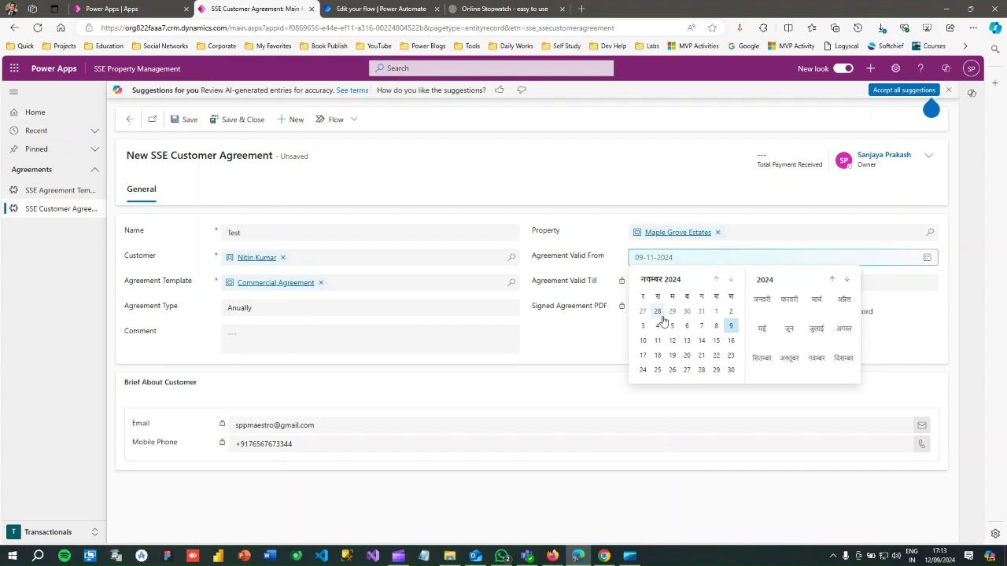
pyautogui.click(730, 337)
# Step: Save the Test agreement and look at the flow and the stopwatch page
pyautogui.click(184, 121)
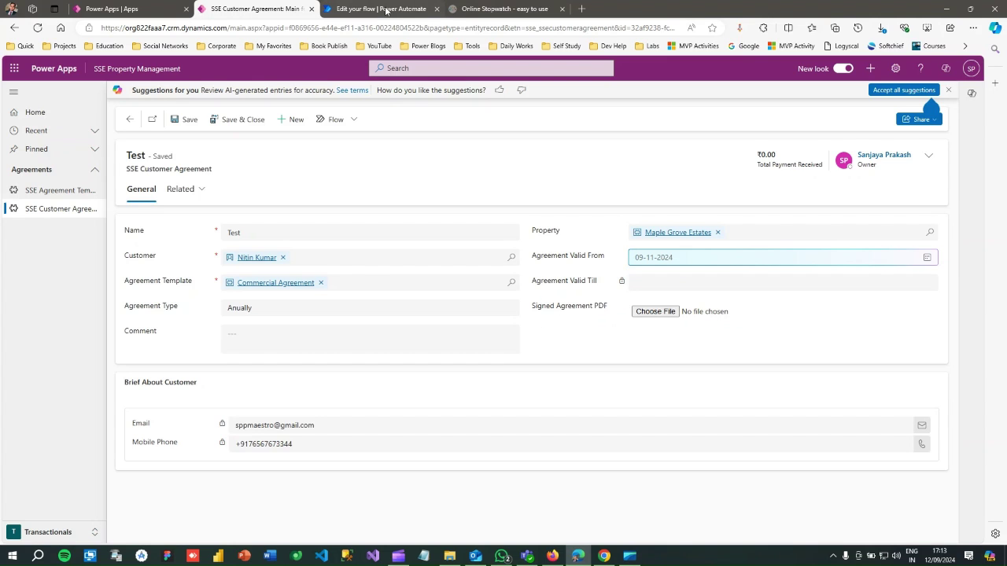
pyautogui.click(386, 10)
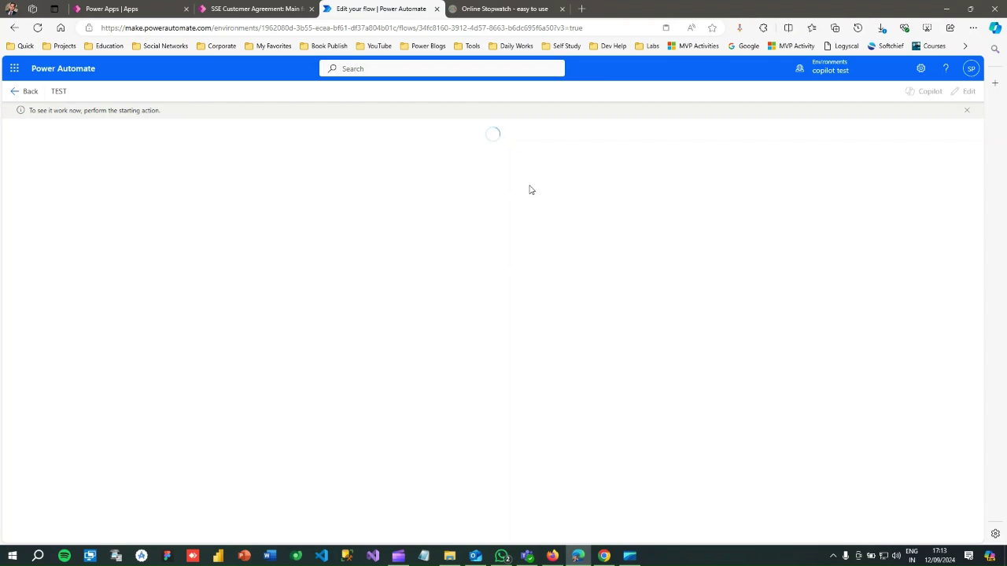
pyautogui.click(506, 11)
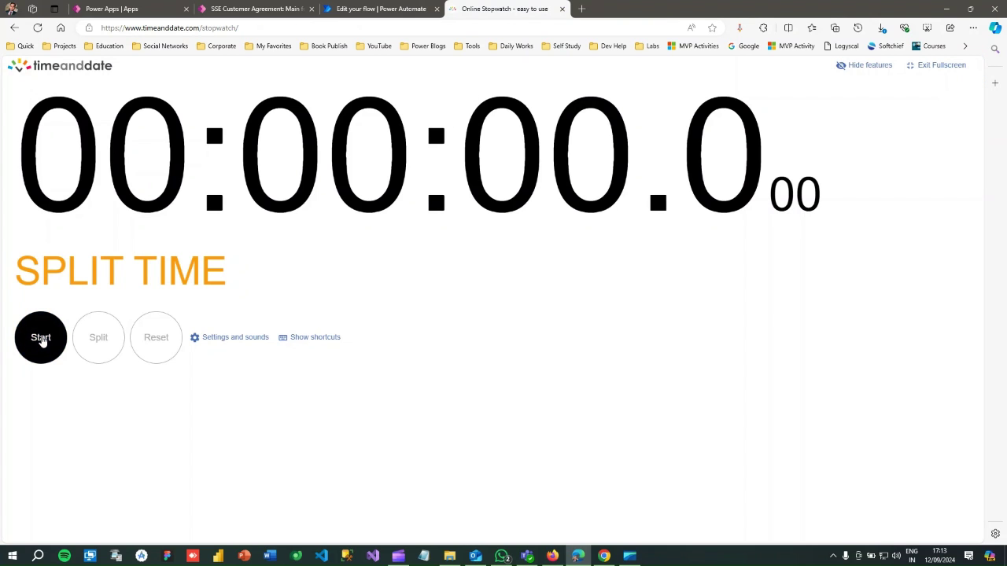
# Step: Start the stopwatch and check the flow's test run progress
pyautogui.click(42, 341)
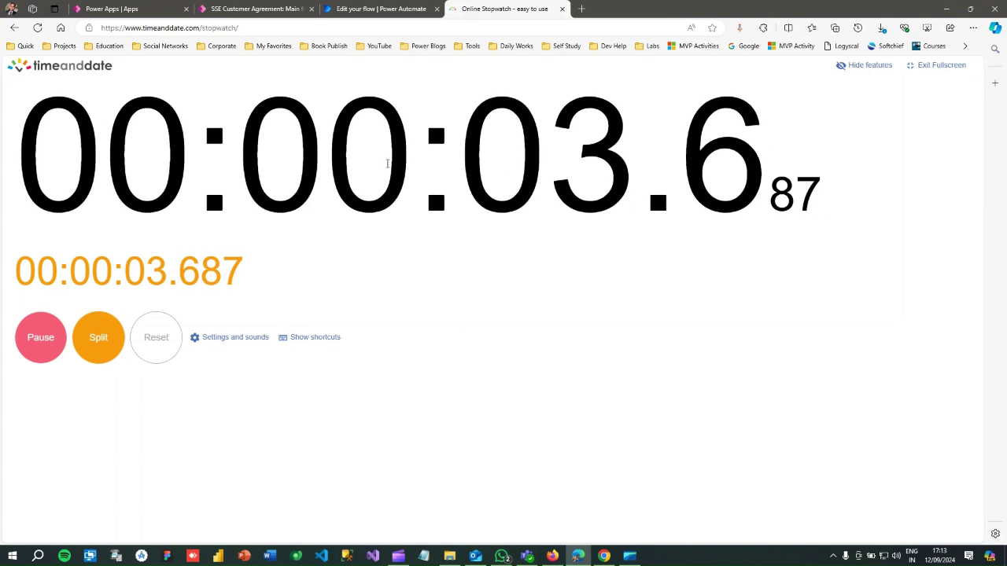
pyautogui.click(398, 10)
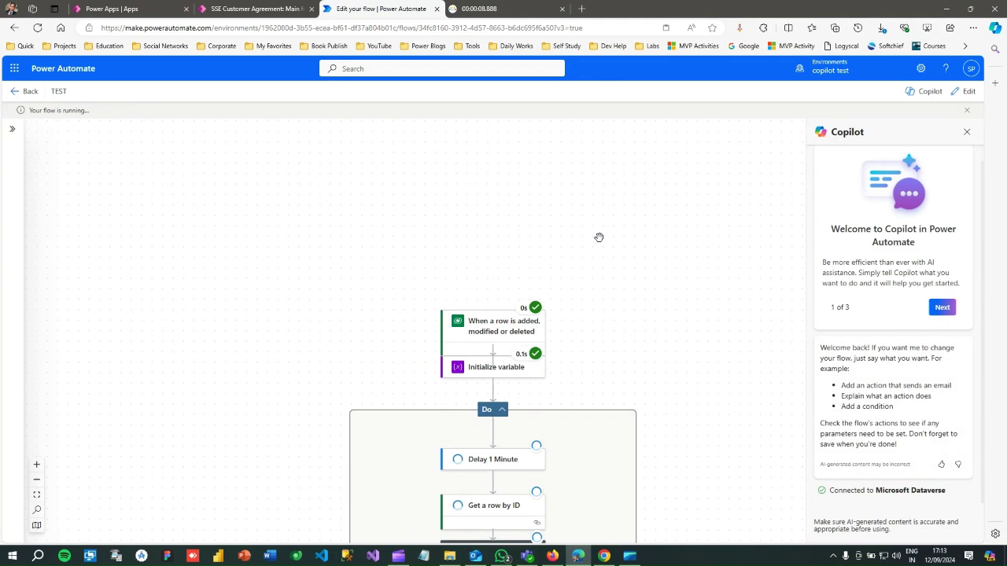
# Step: Bring the Condition and Do until loop into view and check the elapsed minutes on the stopwatch
pyautogui.moveTo(658, 386); pyautogui.dragTo(669, 225)
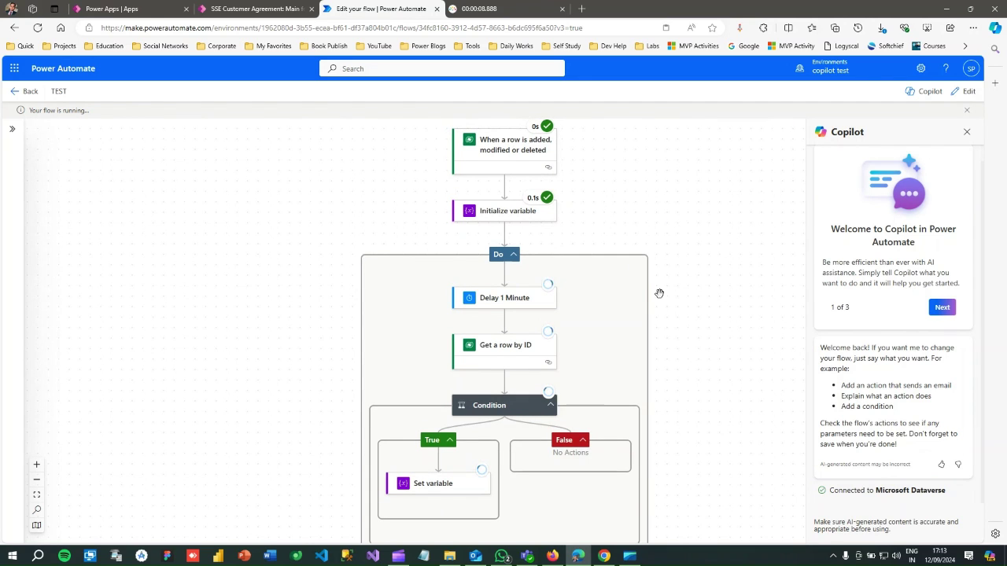
pyautogui.moveTo(666, 299); pyautogui.dragTo(656, 228)
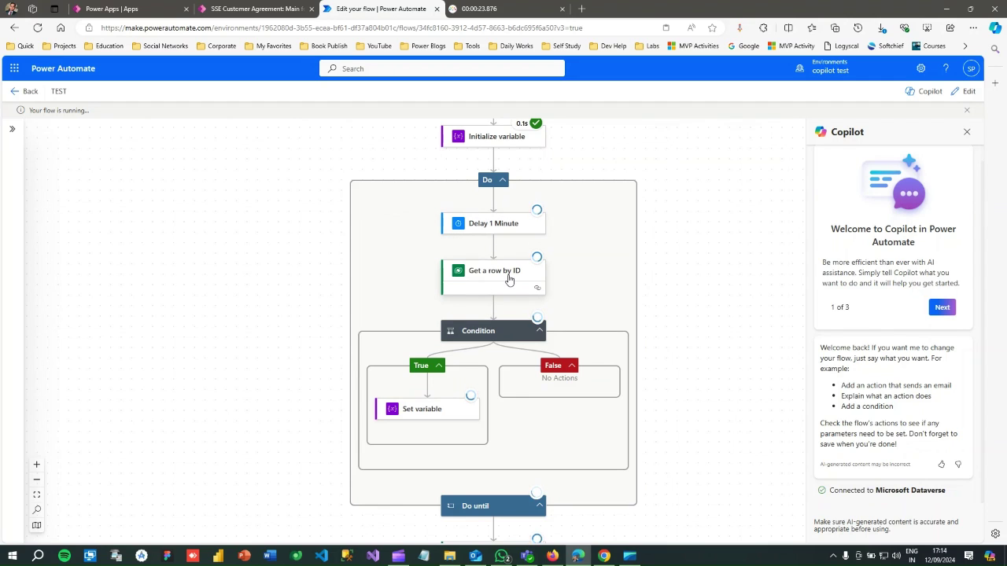
pyautogui.click(505, 9)
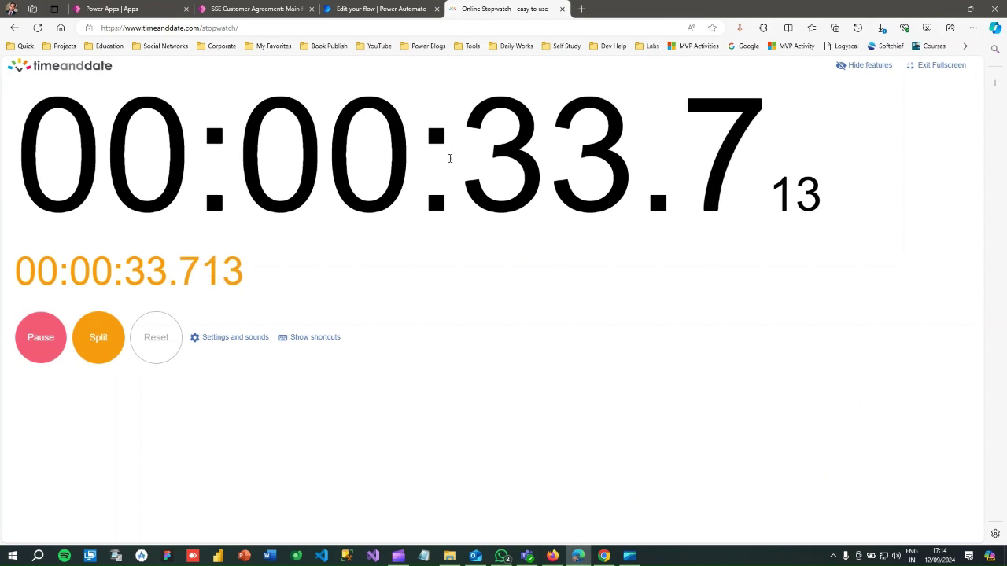
pyautogui.moveTo(418, 166); pyautogui.dragTo(264, 144)
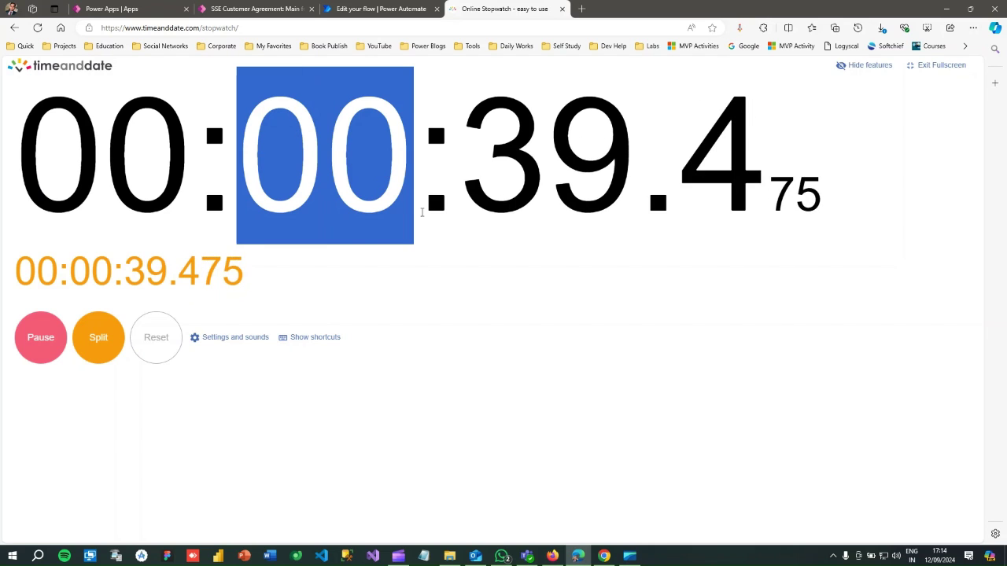
pyautogui.click(267, 9)
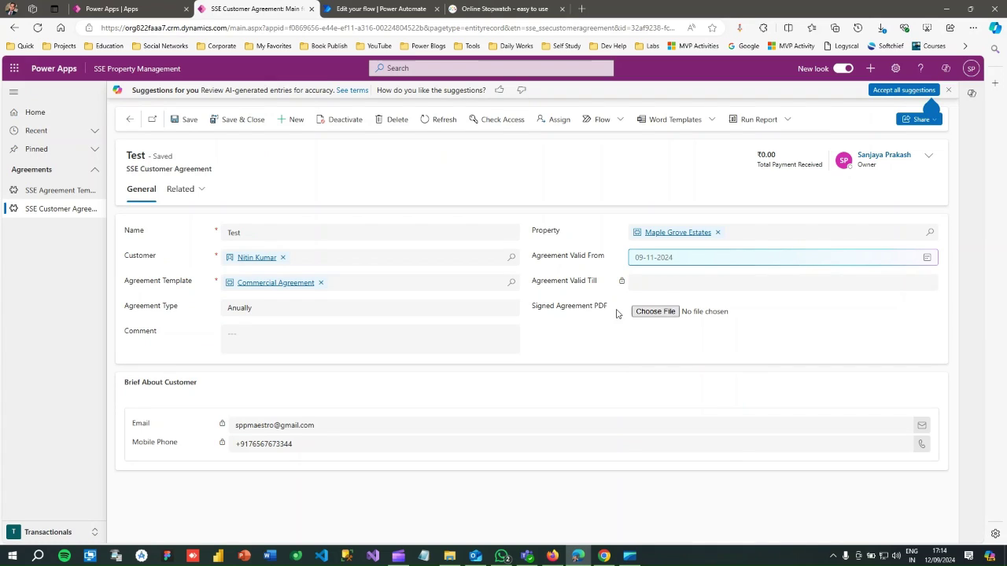
pyautogui.click(513, 11)
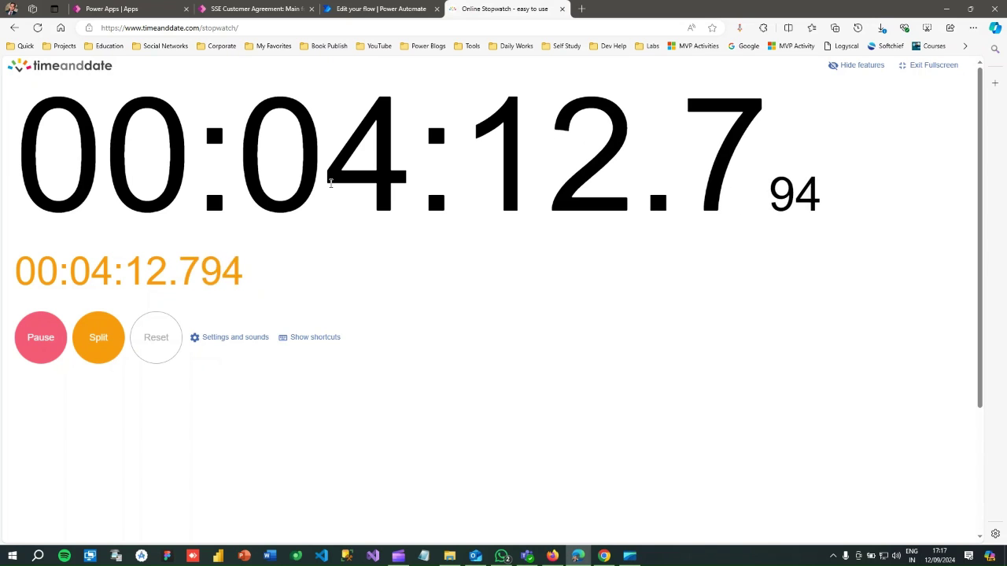
pyautogui.doubleClick(275, 162)
pyautogui.moveTo(373, 157); pyautogui.dragTo(415, 170)
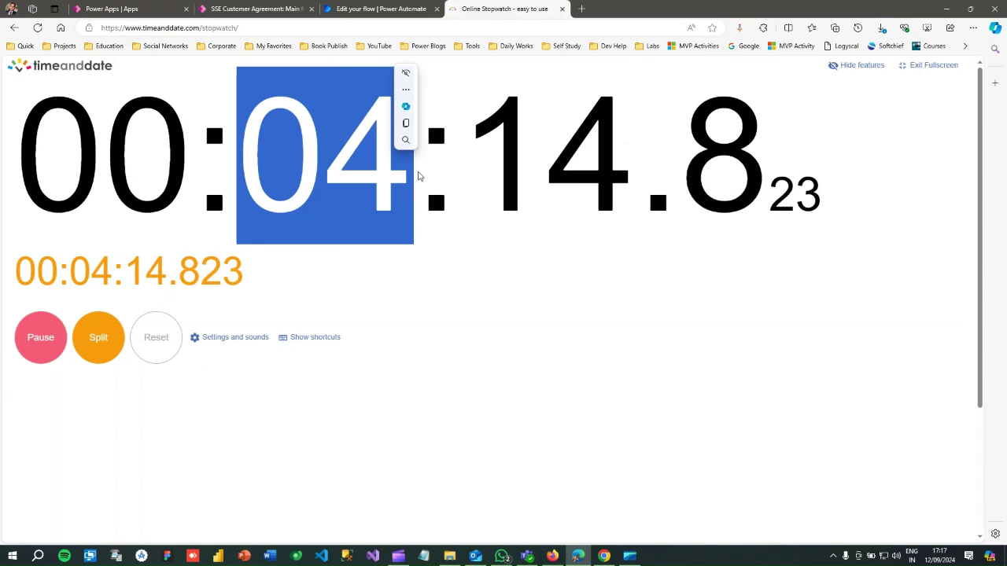
pyautogui.click(418, 172)
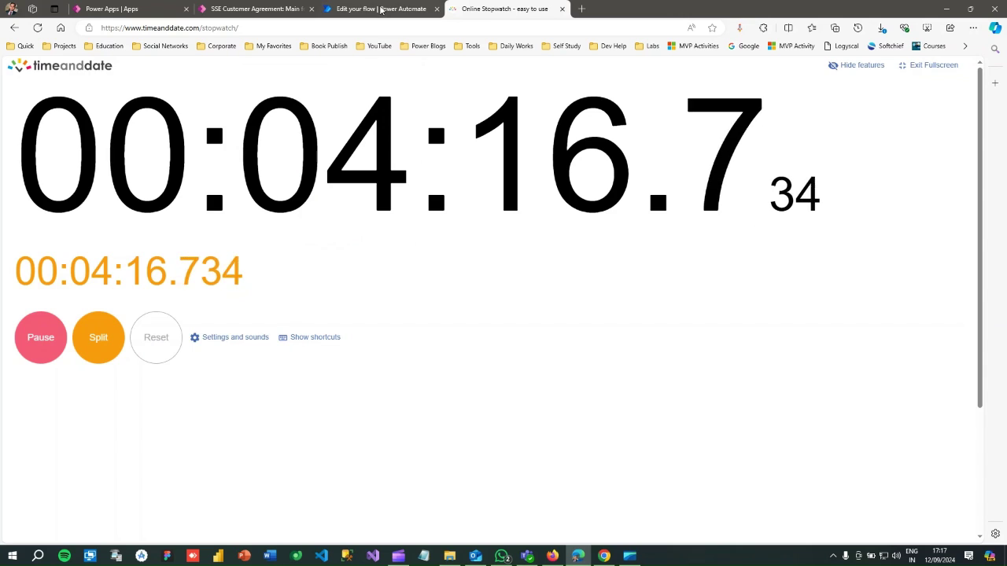
# Step: Let the loop run past four minutes, then open the Signed Agreement PDF file picker
pyautogui.hotkey('ctrl', 'shift', 'Tab')
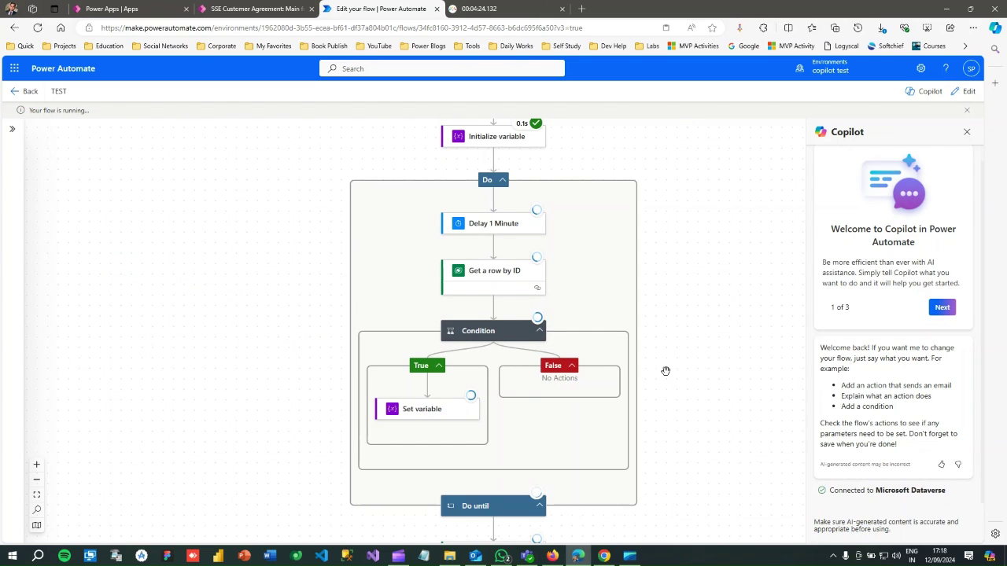
pyautogui.moveTo(666, 348)
pyautogui.mouseDown()
pyautogui.moveTo(668, 332)
pyautogui.moveTo(667, 347)
pyautogui.mouseUp()
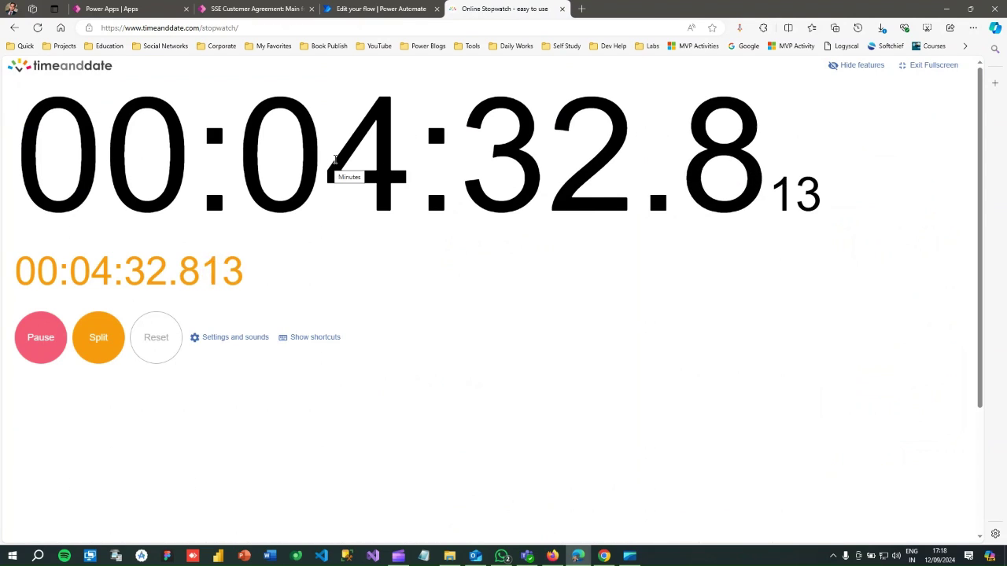
pyautogui.doubleClick(391, 153)
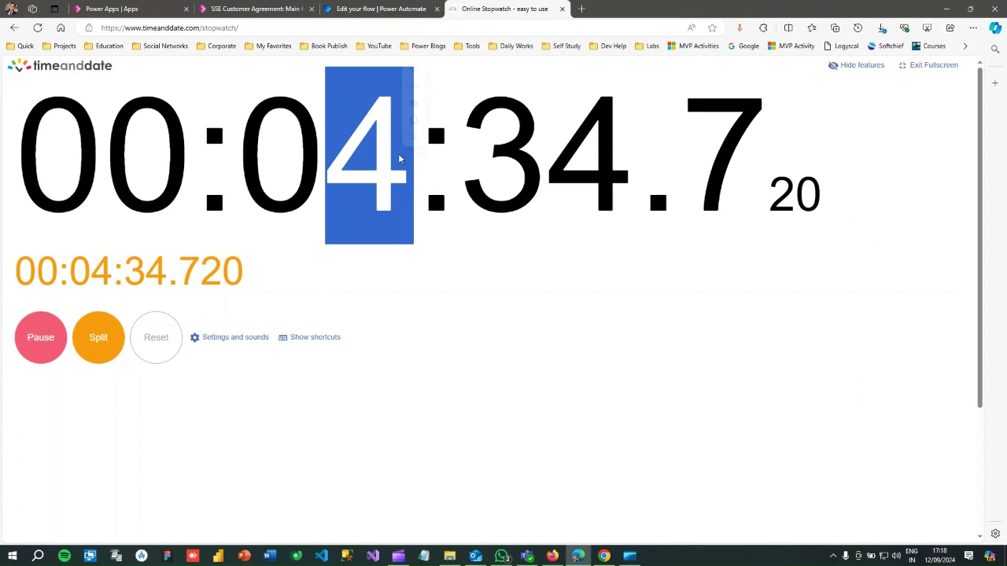
pyautogui.doubleClick(604, 162)
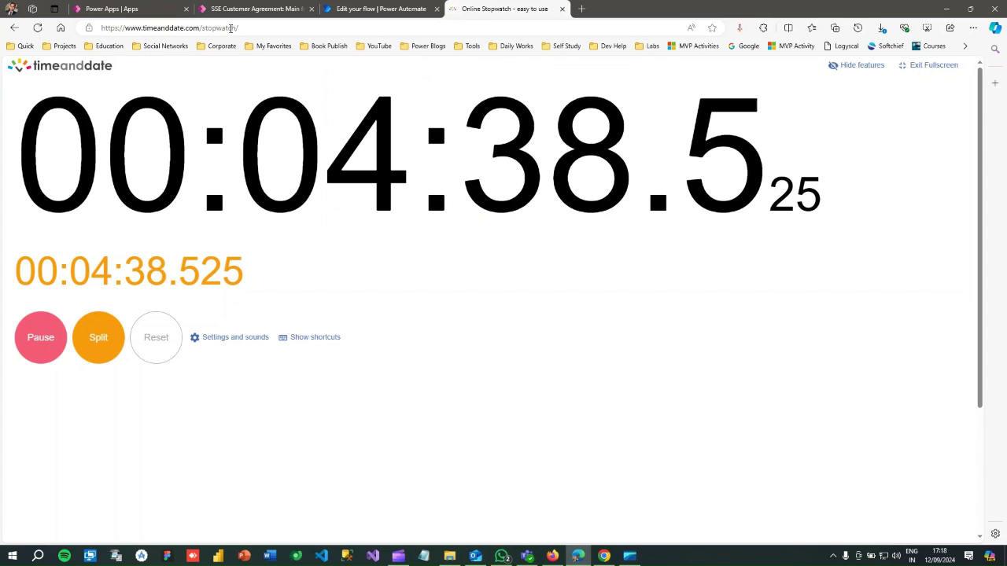
pyautogui.click(229, 9)
pyautogui.click(645, 311)
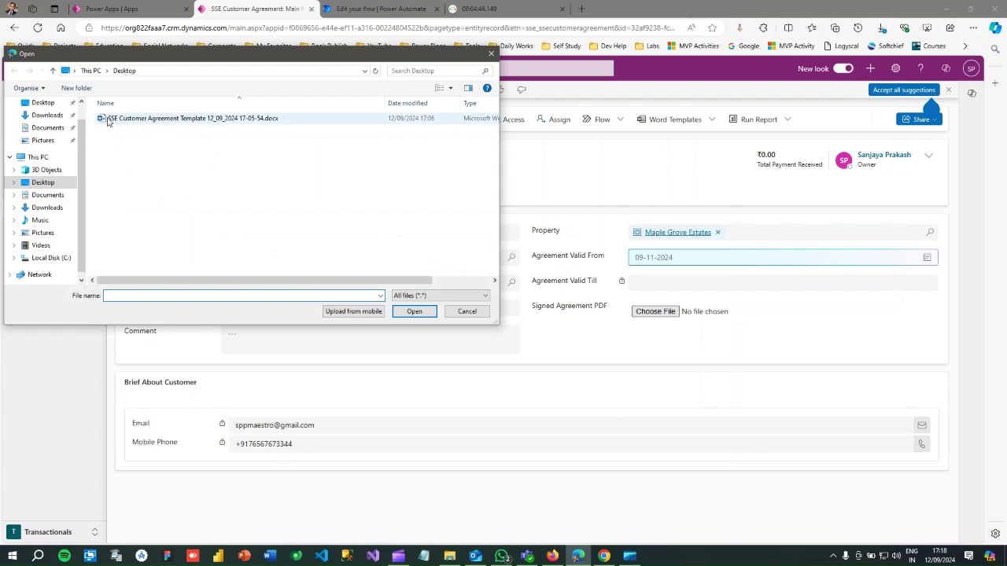
# Step: Upload the agreement template .docx from the Desktop and watch the flow detect the file
pyautogui.click(109, 119)
pyautogui.press('Return')
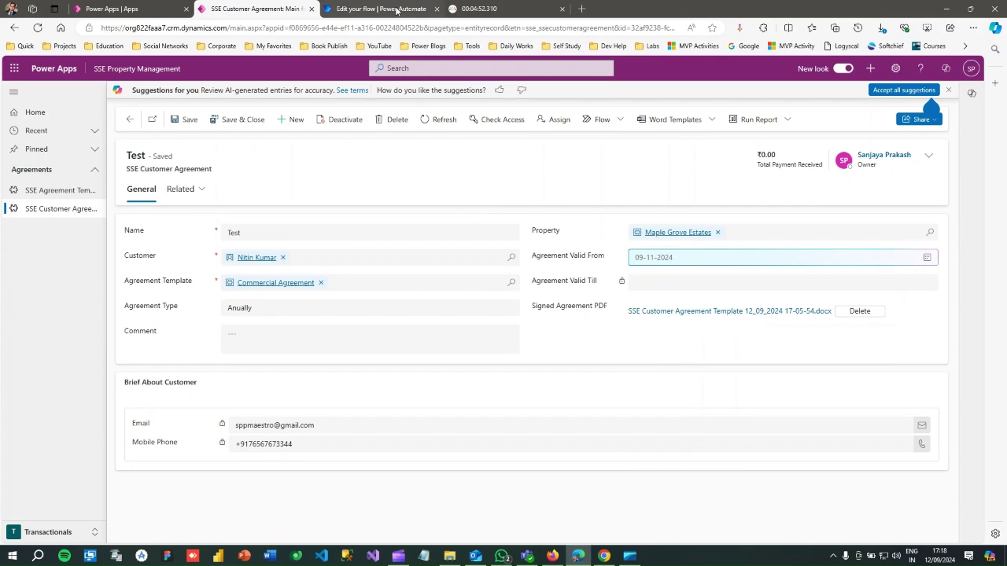
pyautogui.click(397, 9)
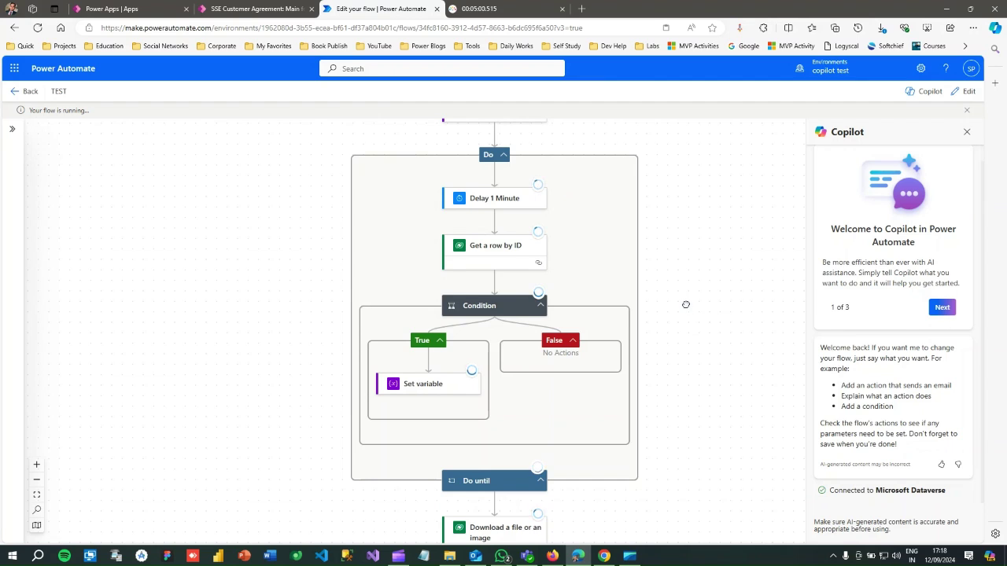
pyautogui.scroll(-1, 686, 305)
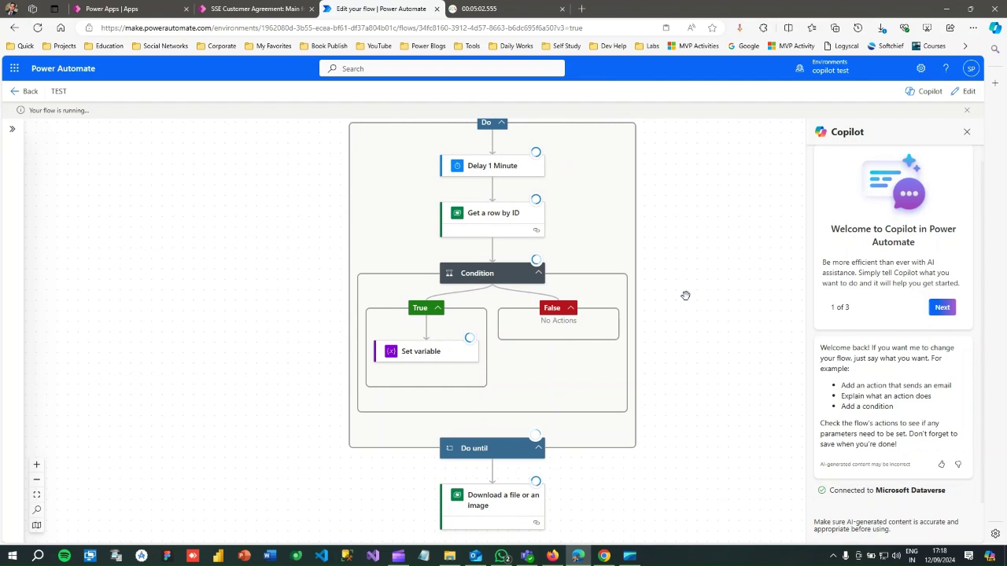